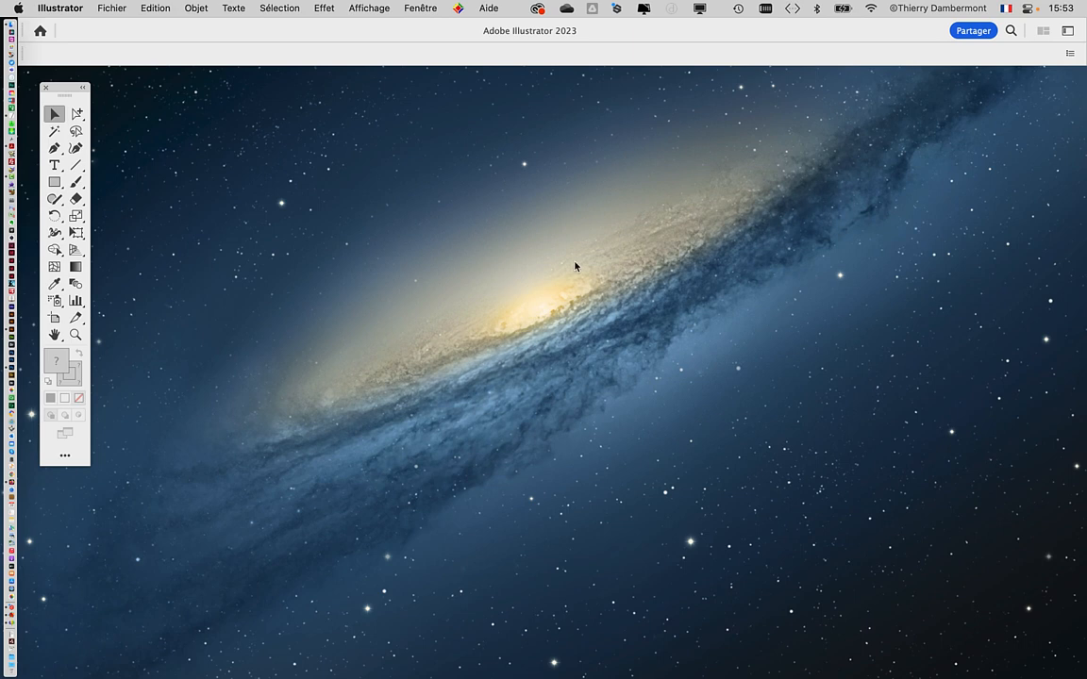
Step: Create a new print document from the Lettre preset, 215,9 x 279,4 mm, in CMJN colour mode
{"action": "left_click", "coordinate": [114, 8]}
{"action": "left_click", "coordinate": [121, 31]}
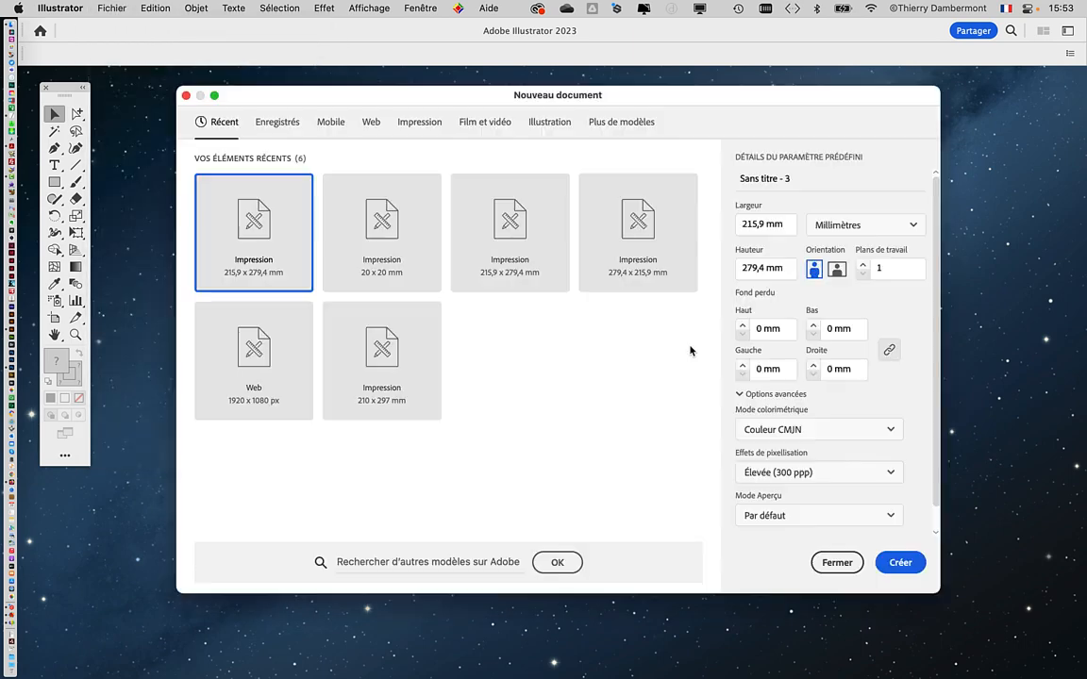
{"action": "left_click", "coordinate": [404, 124]}
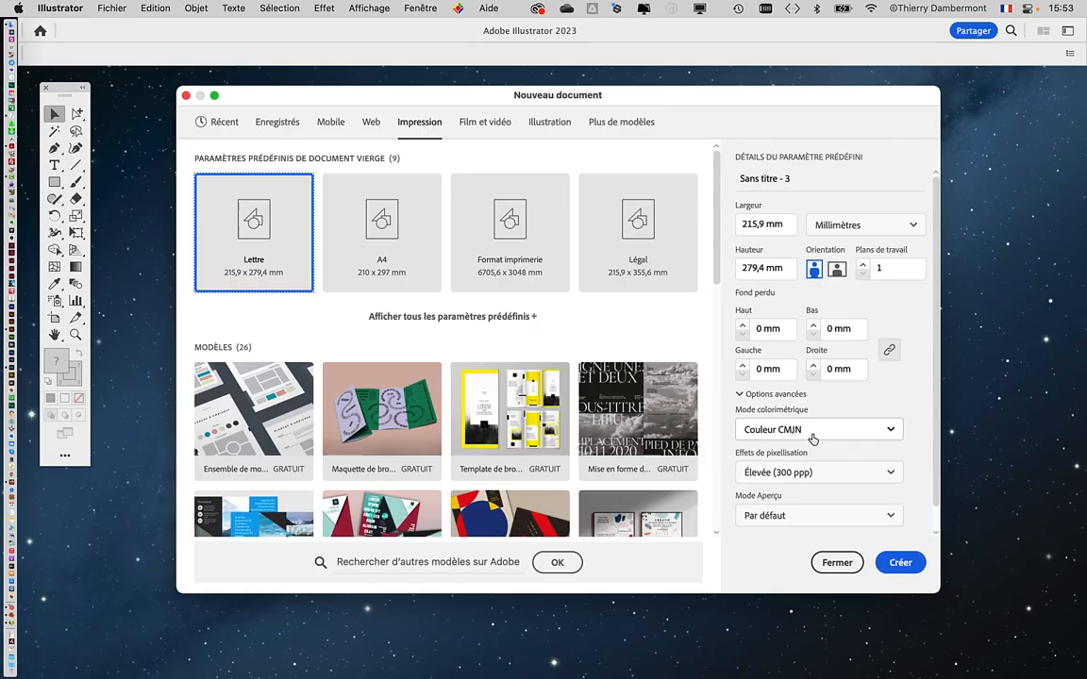
{"action": "left_click", "coordinate": [899, 562]}
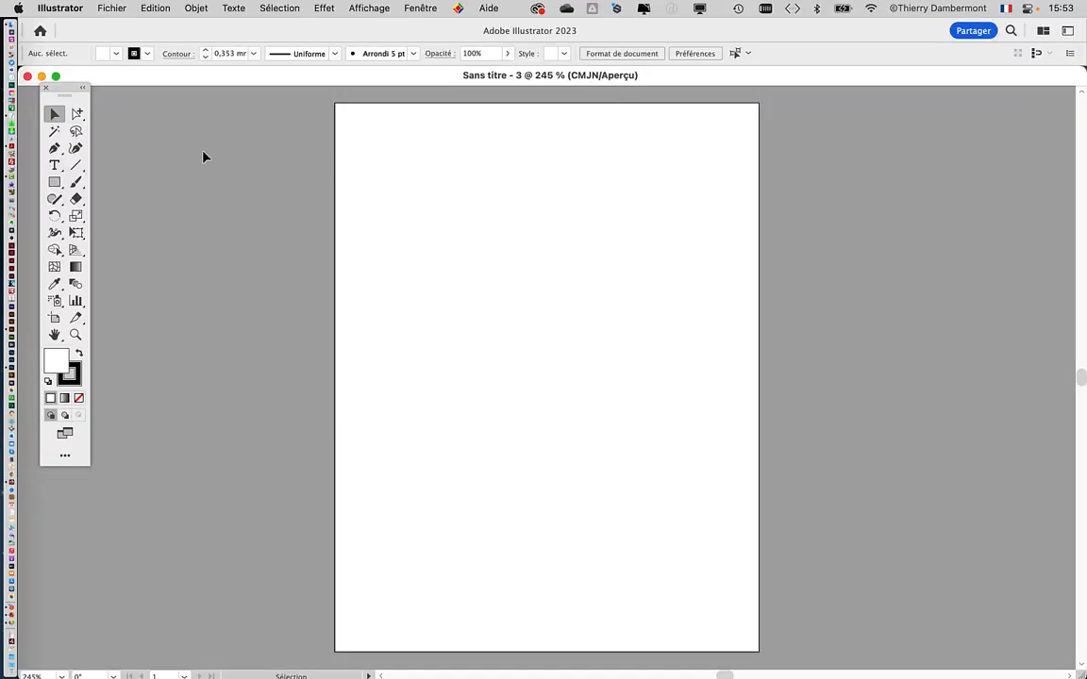
Step: Draw a five-pointed star near the page's upper-left corner with the Star tool and shift it slightly inward
{"action": "left_click_drag", "start_coordinate": [53, 85], "coordinate": [116, 104]}
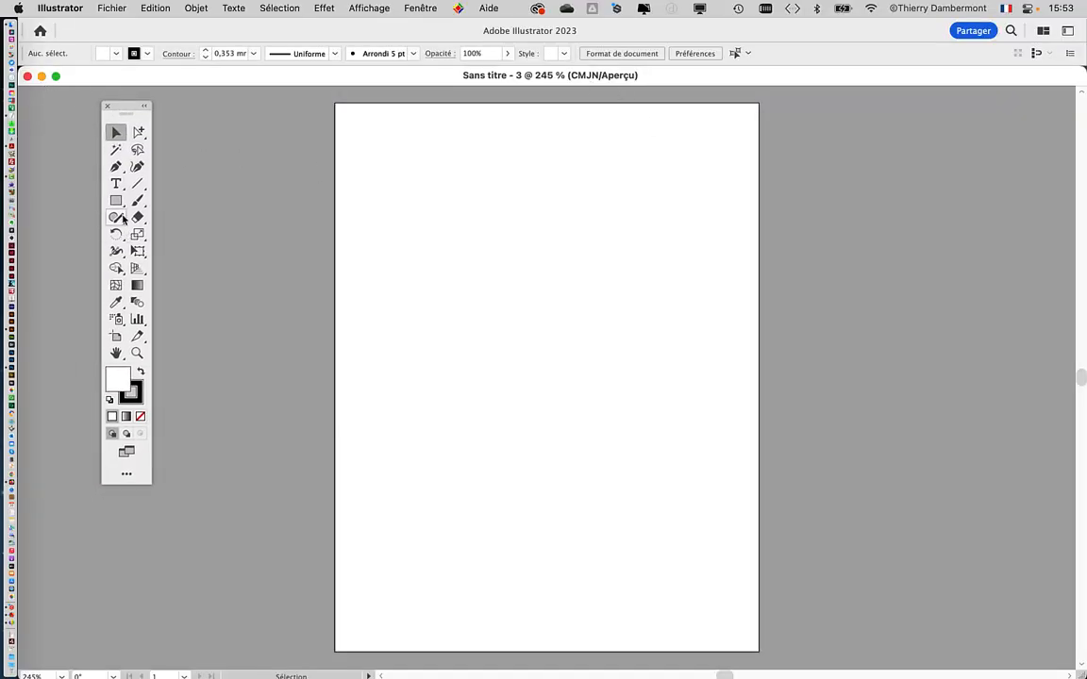
{"action": "left_click", "coordinate": [117, 201]}
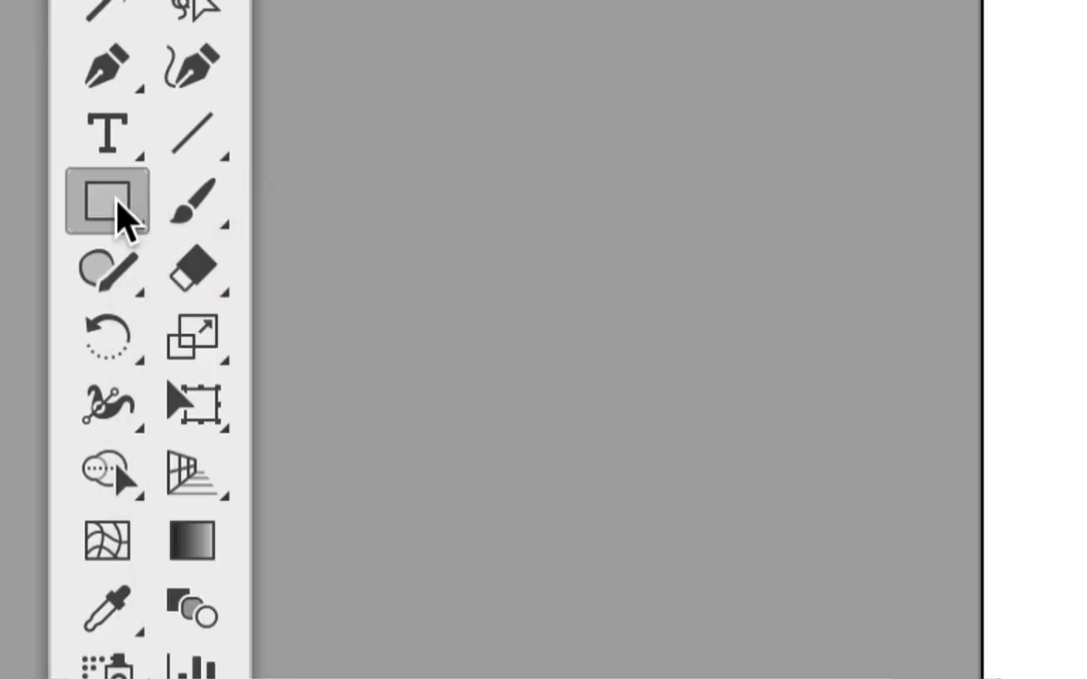
{"action": "left_click_drag", "start_coordinate": [116, 213], "coordinate": [231, 438]}
{"action": "left_click_drag", "start_coordinate": [138, 249], "coordinate": [160, 277]}
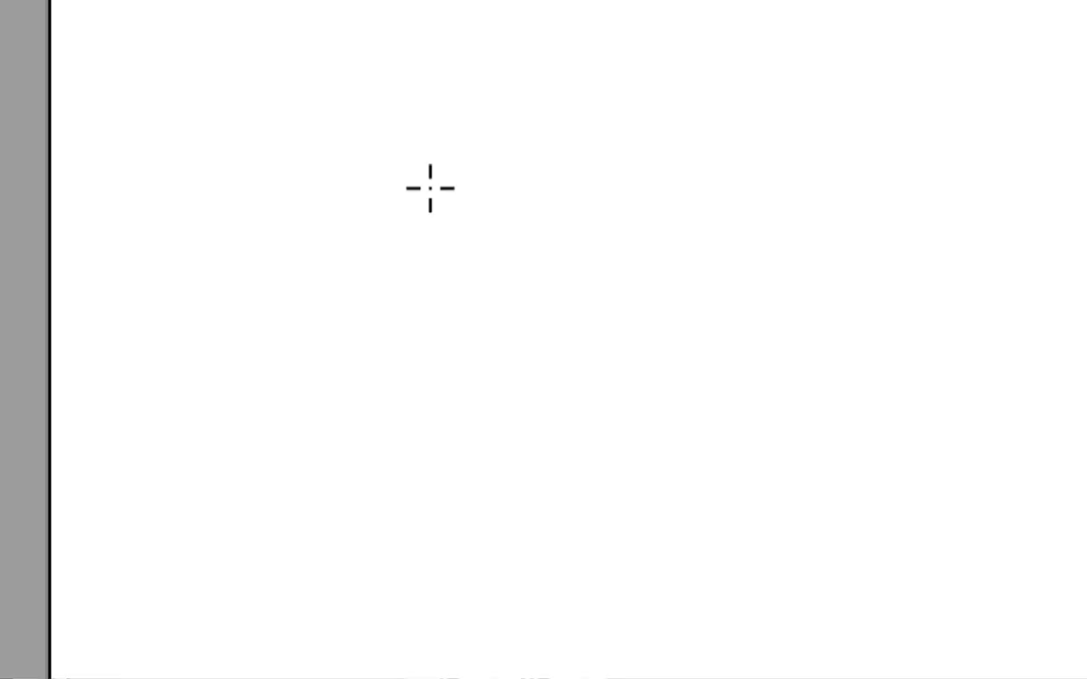
{"action": "left_click_drag", "start_coordinate": [300, 190], "coordinate": [483, 309]}
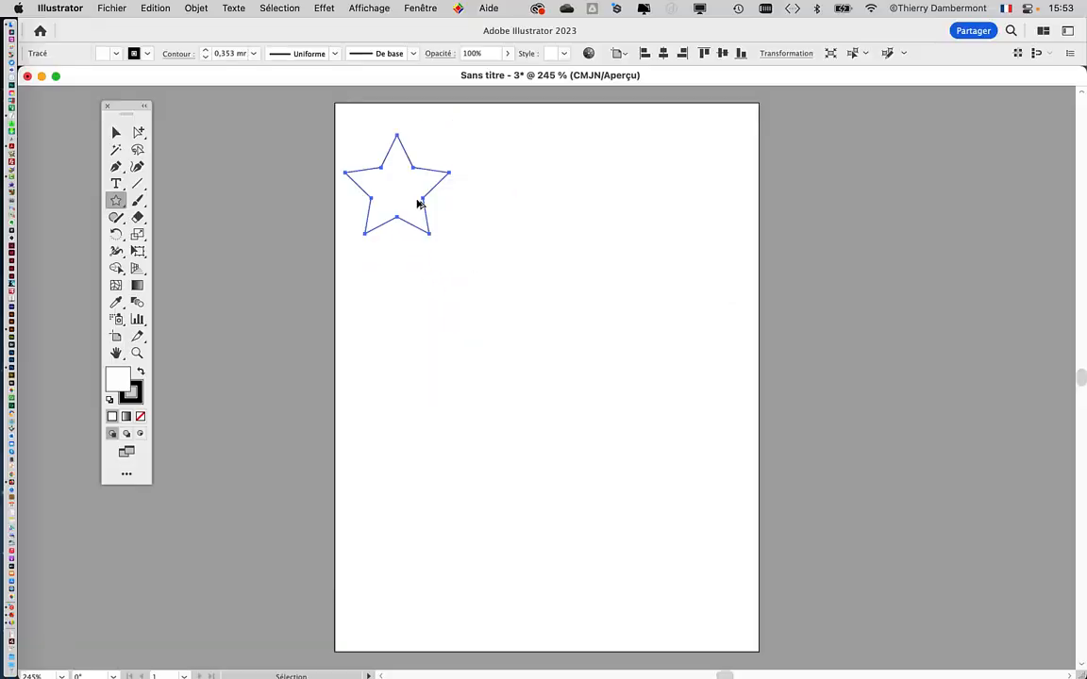
{"action": "left_click", "coordinate": [116, 132]}
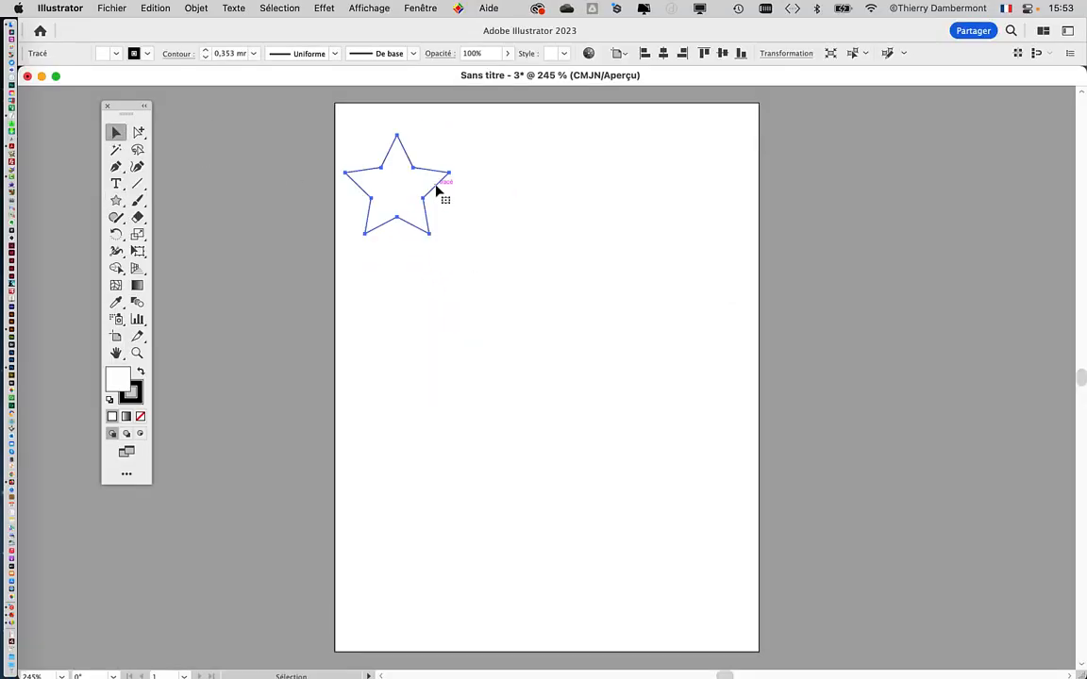
{"action": "left_click_drag", "start_coordinate": [436, 187], "coordinate": [476, 212]}
Step: Give the star a black fill and no stroke, and show the colour sliders
{"action": "scroll", "coordinate": [426, 192], "scroll_direction": "up", "scroll_amount": 2}
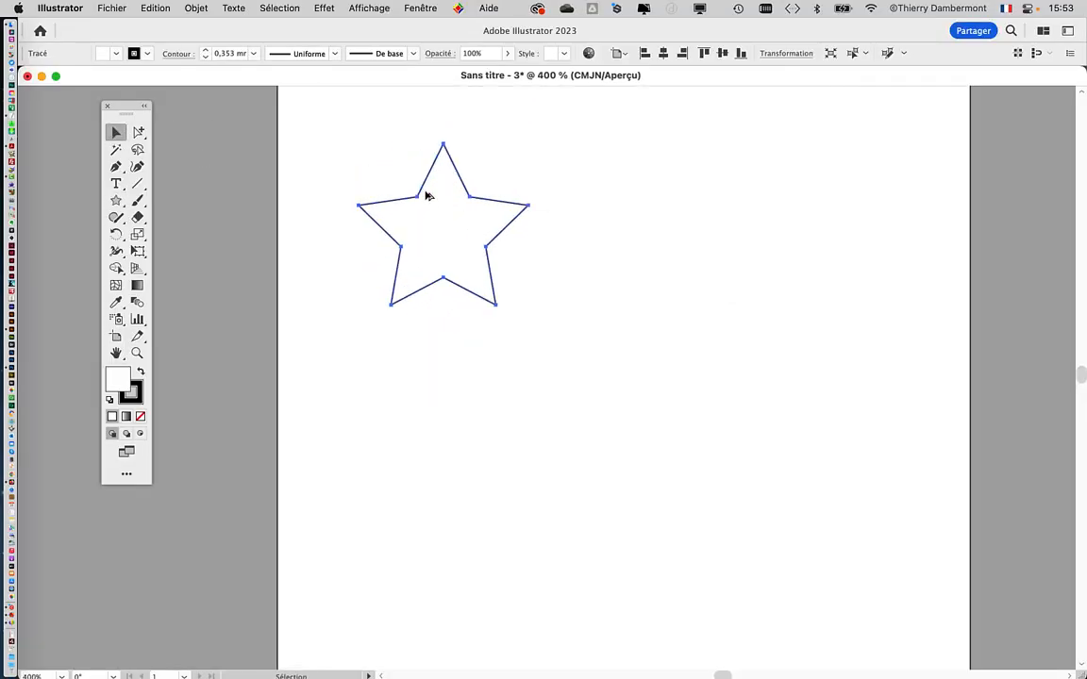
{"action": "scroll", "coordinate": [408, 241], "scroll_direction": "right", "scroll_amount": 3}
{"action": "scroll", "coordinate": [377, 203], "scroll_direction": "up", "scroll_amount": 2}
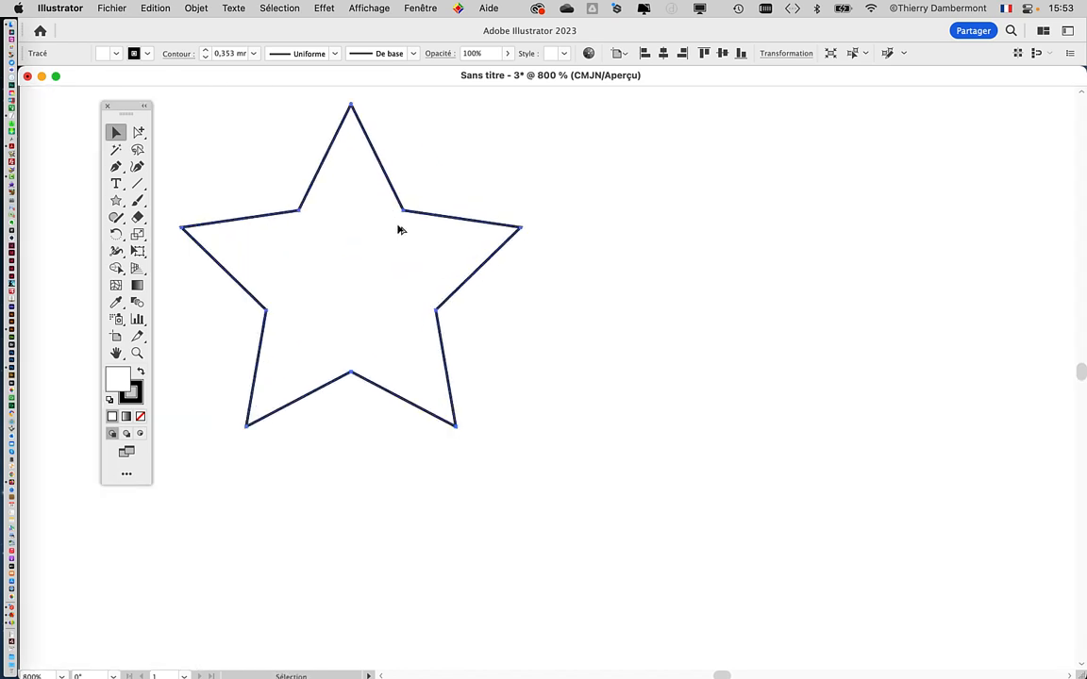
{"action": "left_click_drag", "start_coordinate": [113, 104], "coordinate": [80, 97]}
{"action": "scroll", "coordinate": [413, 256], "scroll_direction": "up", "scroll_amount": 1}
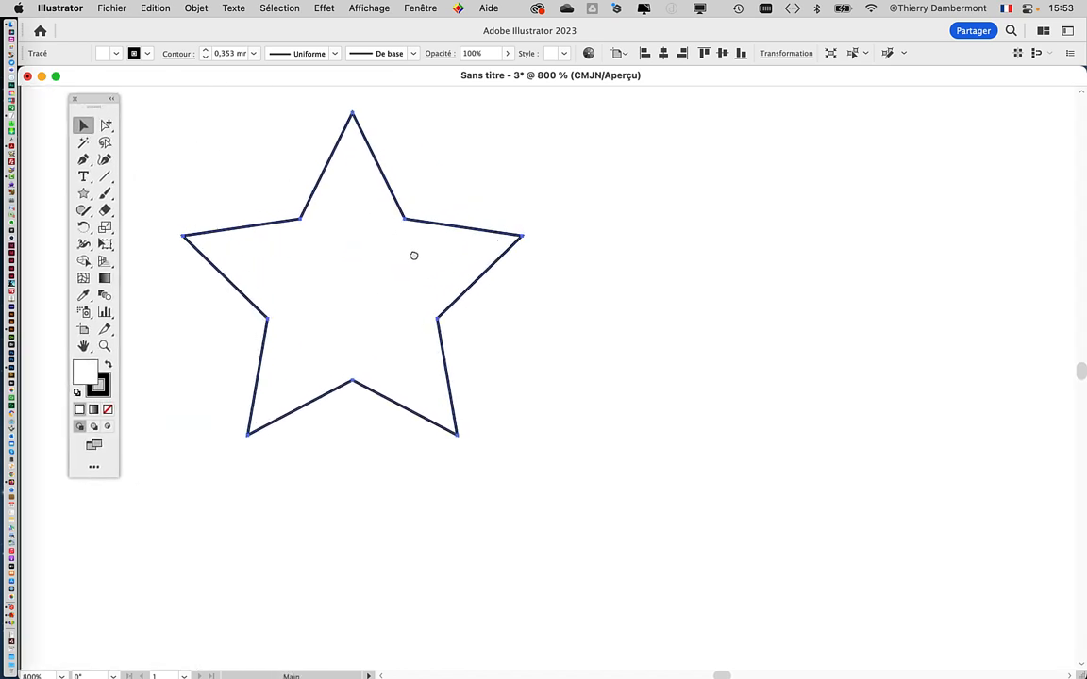
{"action": "scroll", "coordinate": [413, 255], "scroll_direction": "up", "scroll_amount": 1}
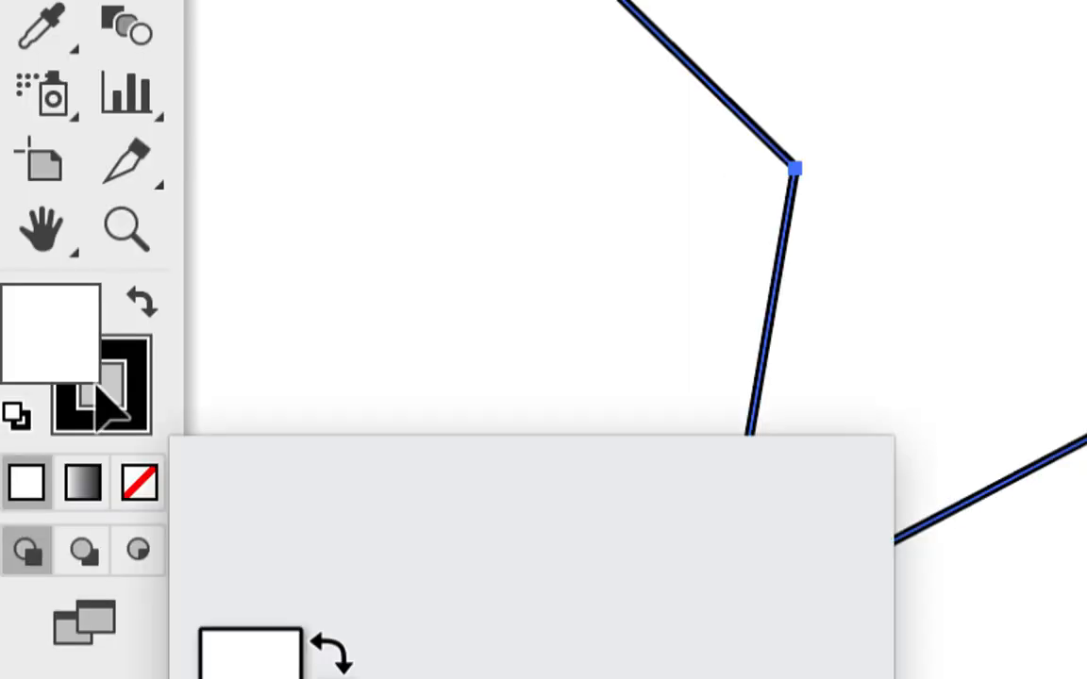
{"action": "left_click", "coordinate": [103, 376]}
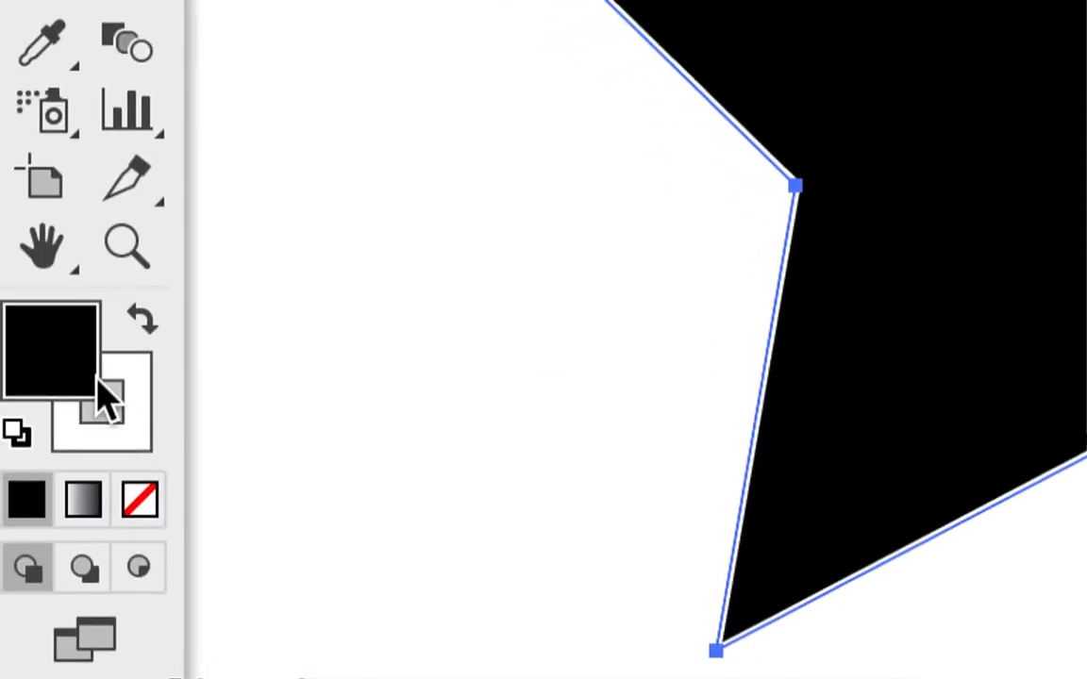
{"action": "left_click", "coordinate": [106, 402]}
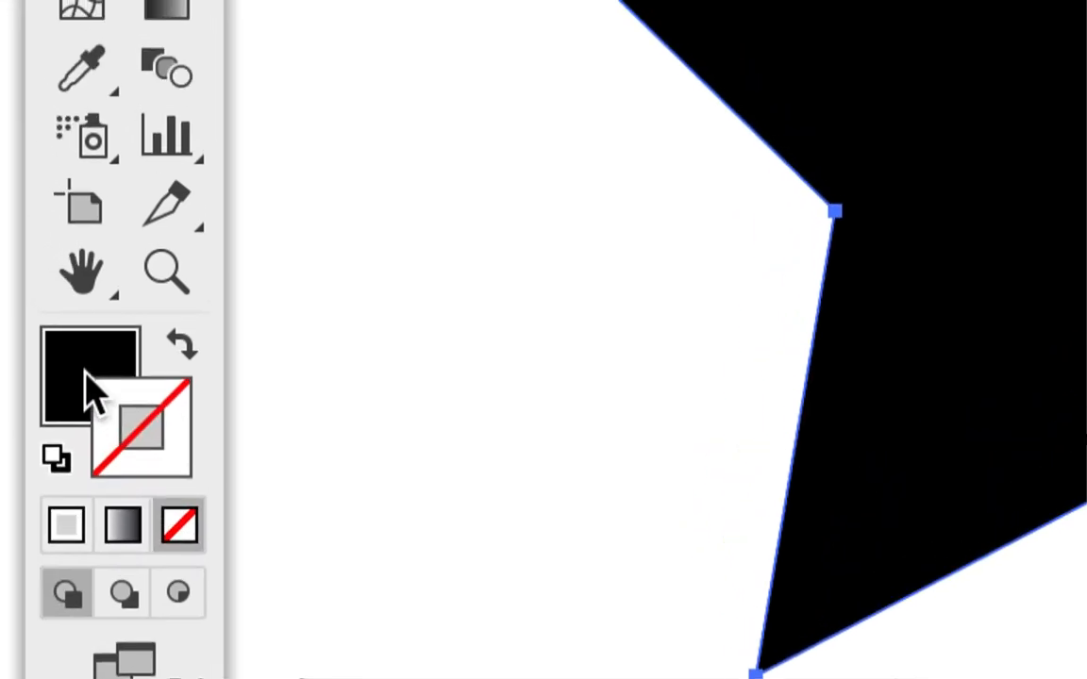
{"action": "left_click", "coordinate": [14, 248]}
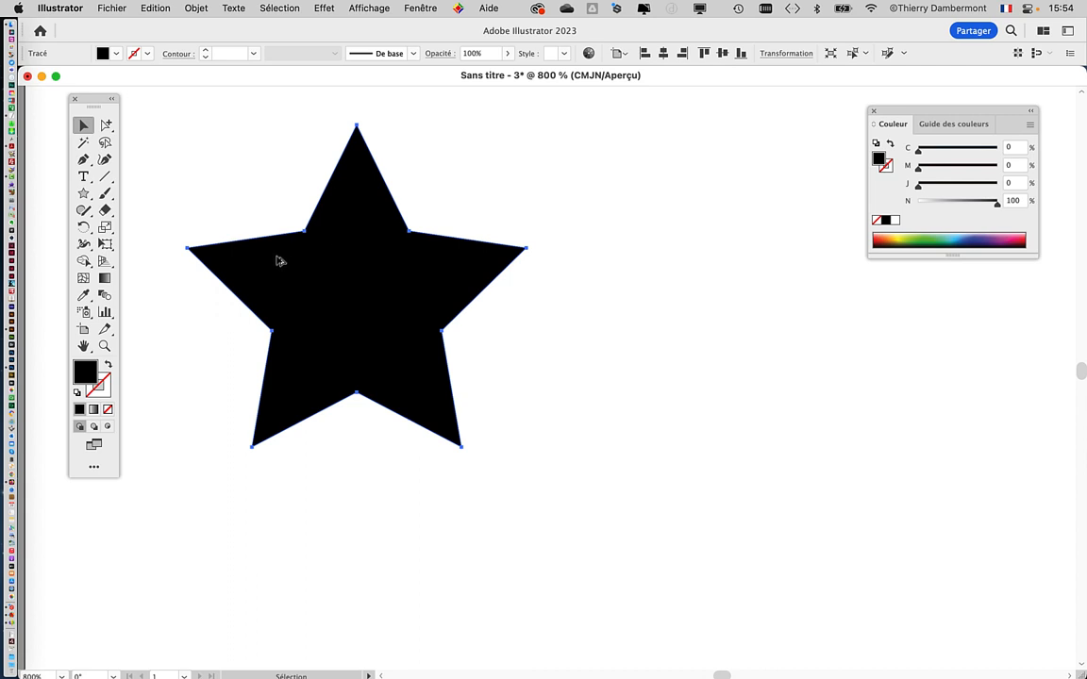
Step: Duplicate the black star to its right and give the copy a black stroke with no fill
{"action": "left_click_drag", "start_coordinate": [279, 264], "coordinate": [652, 263]}
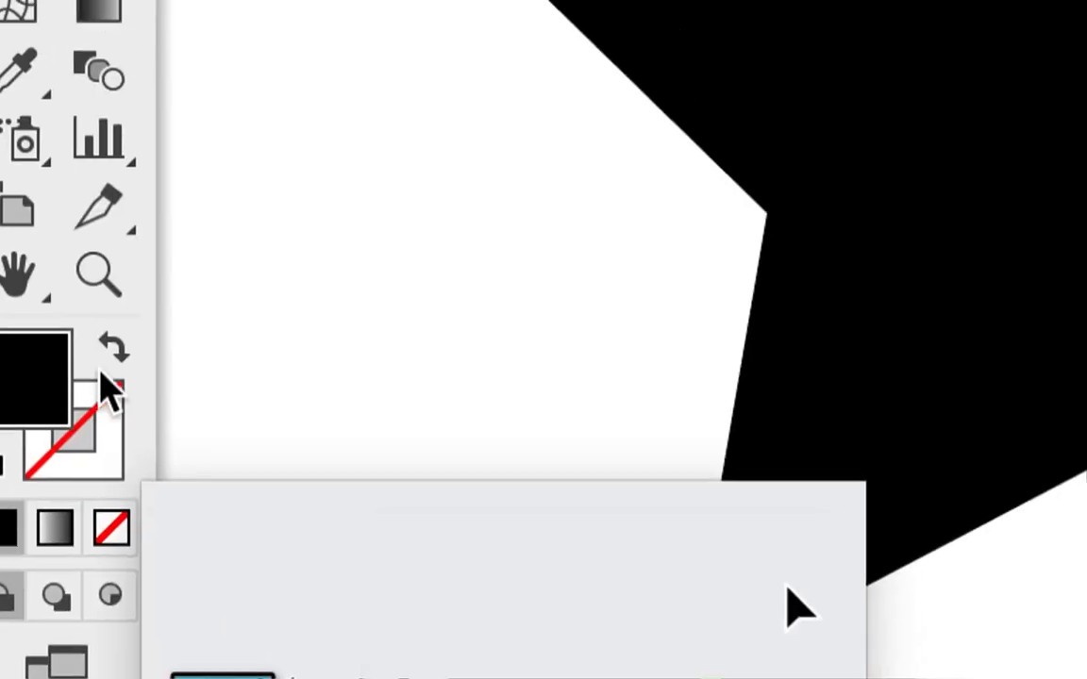
{"action": "left_click", "coordinate": [106, 365]}
{"action": "left_click", "coordinate": [106, 454]}
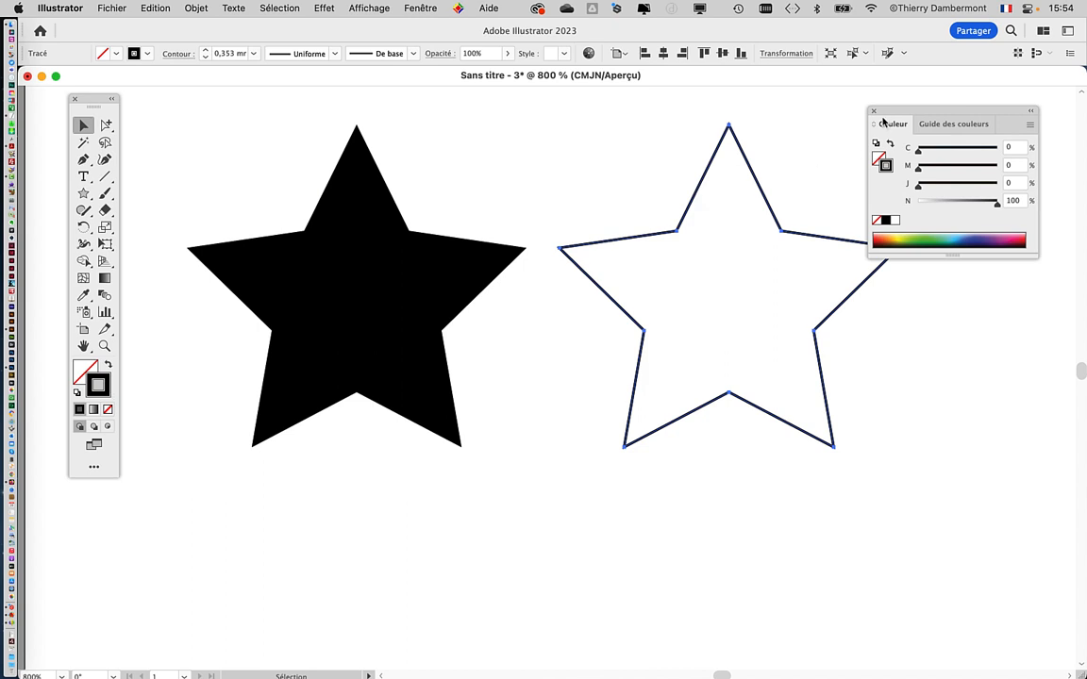
{"action": "left_click_drag", "start_coordinate": [890, 111], "coordinate": [169, 480]}
{"action": "left_click", "coordinate": [156, 479]}
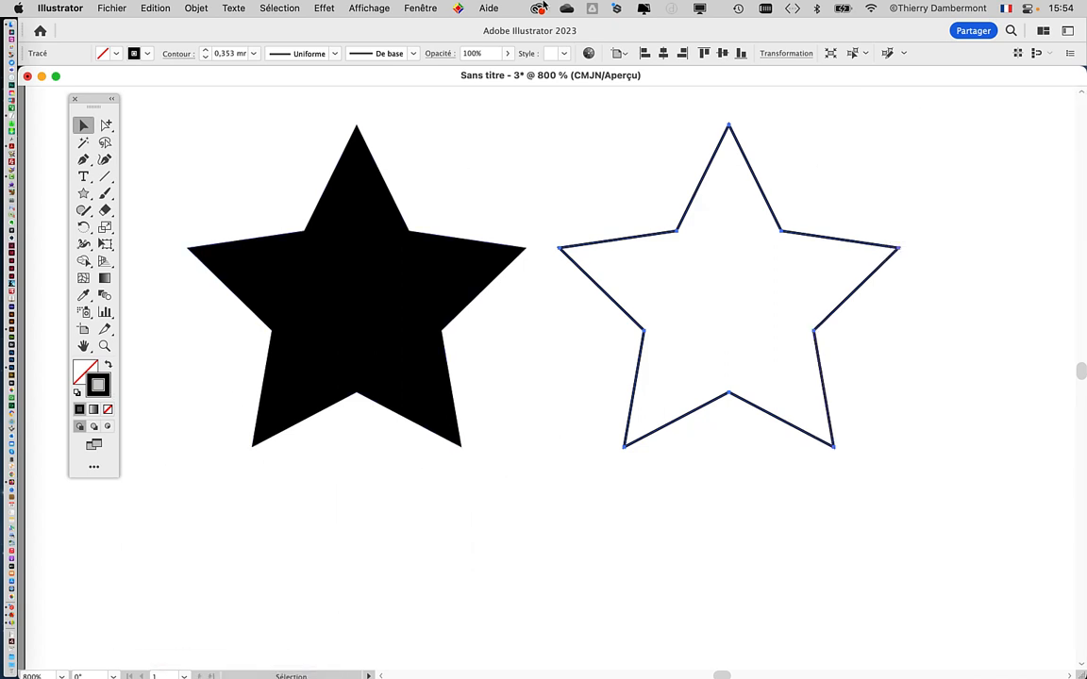
Step: Set the outlined star's stroke weight to 4 mm
{"action": "left_click", "coordinate": [420, 8]}
{"action": "left_click", "coordinate": [421, 340]}
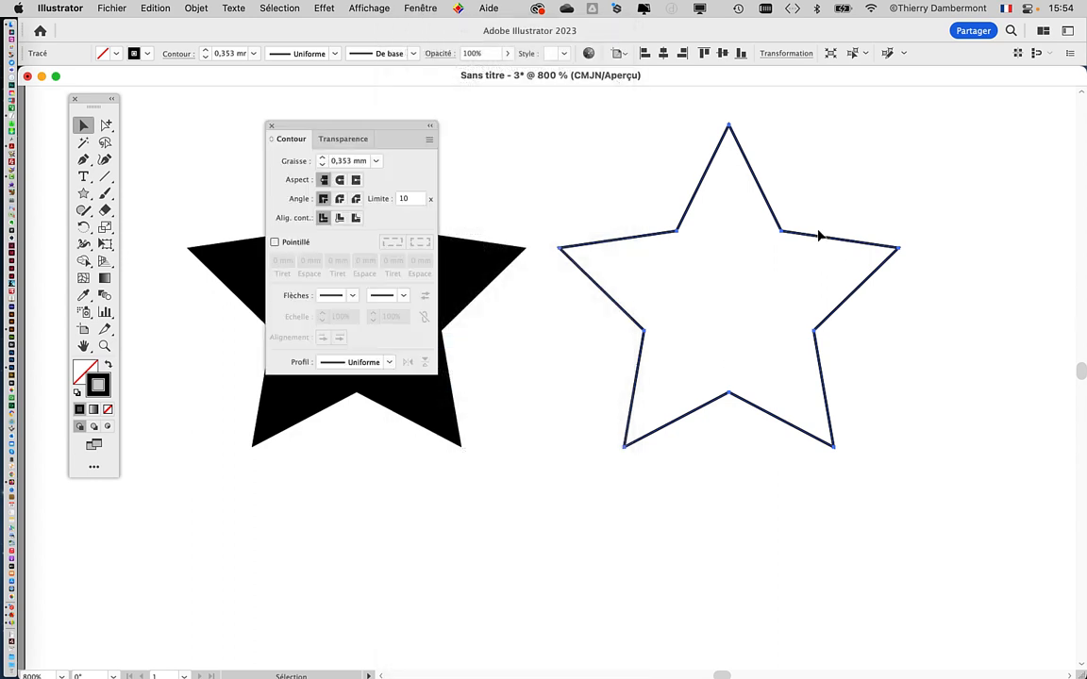
{"action": "left_click_drag", "start_coordinate": [364, 128], "coordinate": [474, 108]}
{"action": "key", "text": "a"}
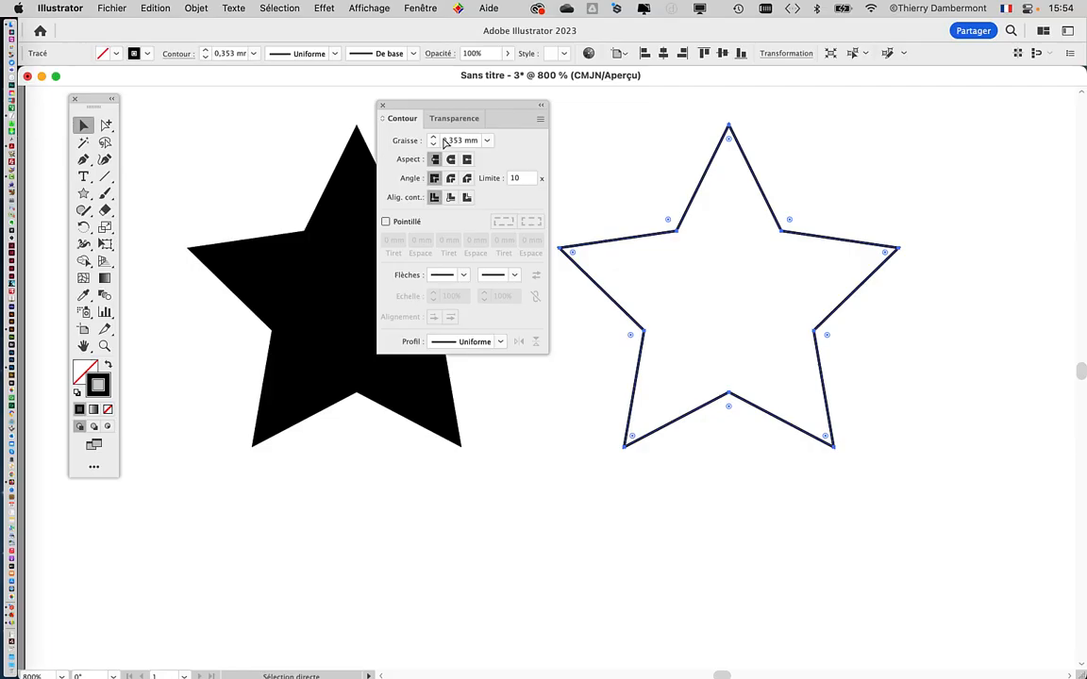
{"action": "left_click", "coordinate": [433, 137]}
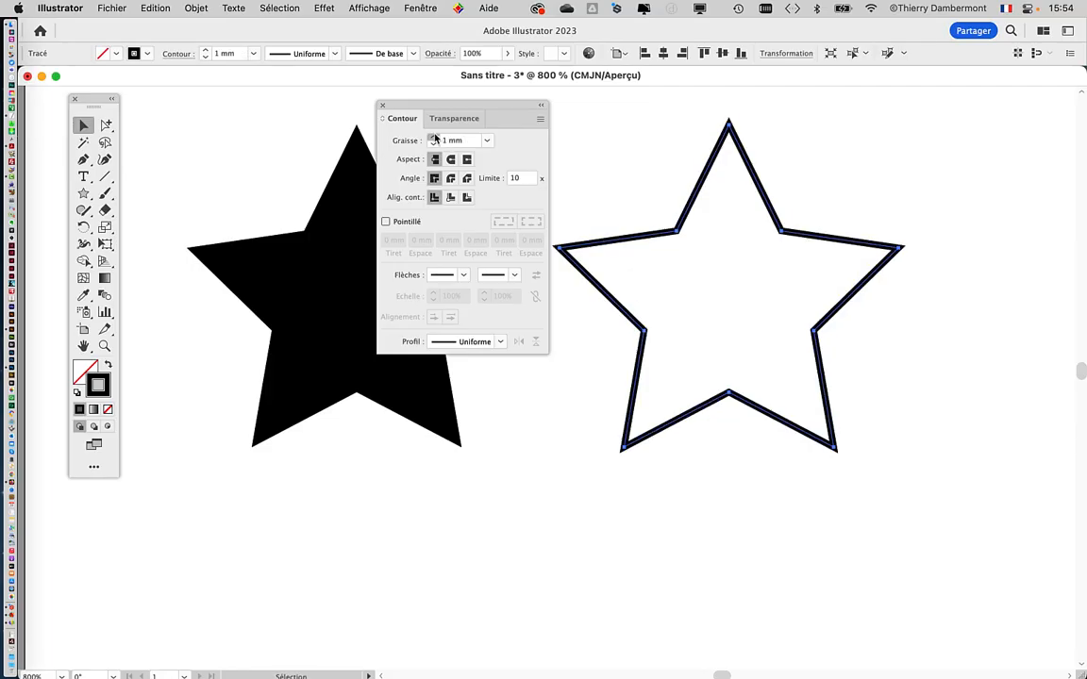
{"action": "left_click", "coordinate": [433, 136]}
{"action": "left_click", "coordinate": [433, 136]}
{"action": "left_click", "coordinate": [433, 137]}
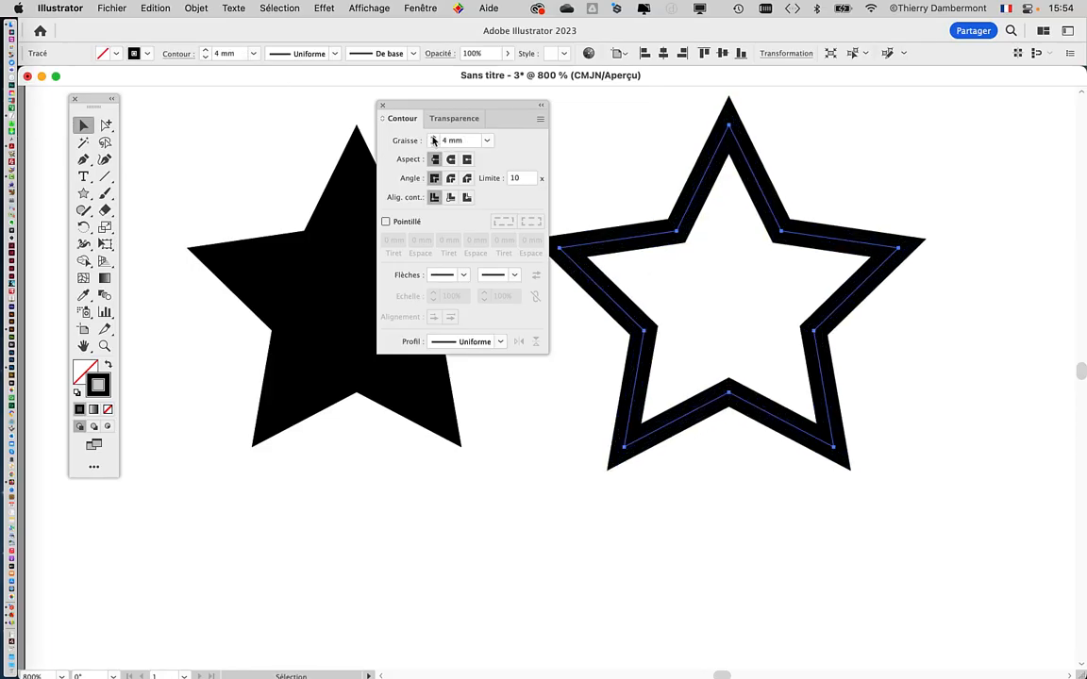
{"action": "left_click", "coordinate": [433, 137]}
{"action": "left_click", "coordinate": [433, 137]}
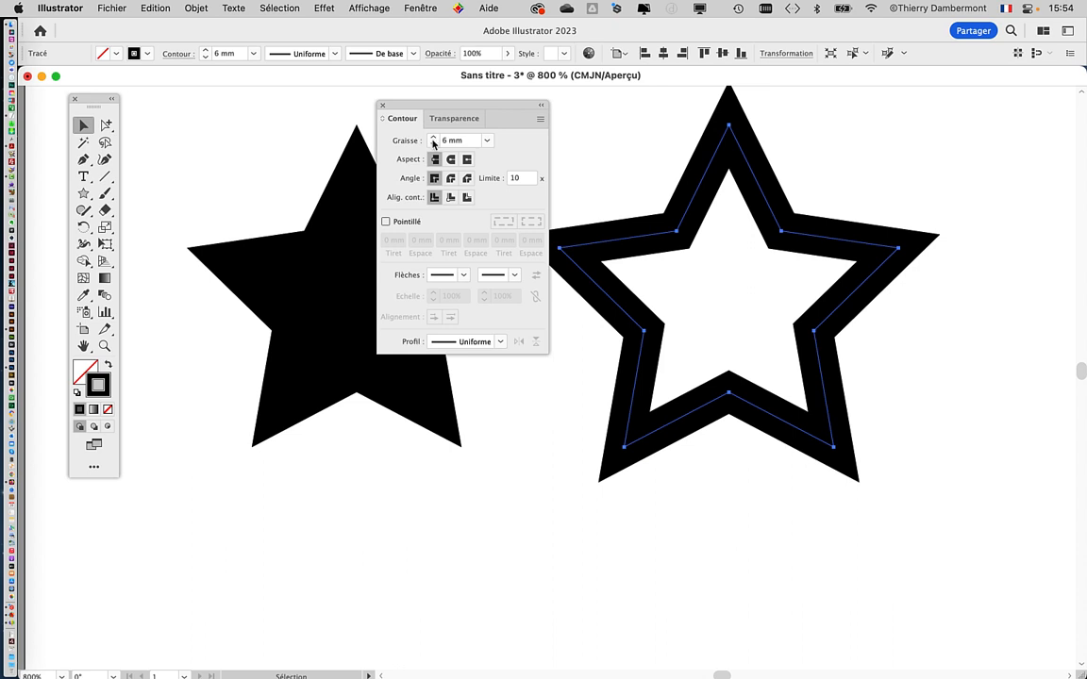
{"action": "left_click", "coordinate": [433, 137]}
{"action": "left_click", "coordinate": [433, 143]}
{"action": "left_click", "coordinate": [433, 144]}
{"action": "left_click", "coordinate": [433, 143]}
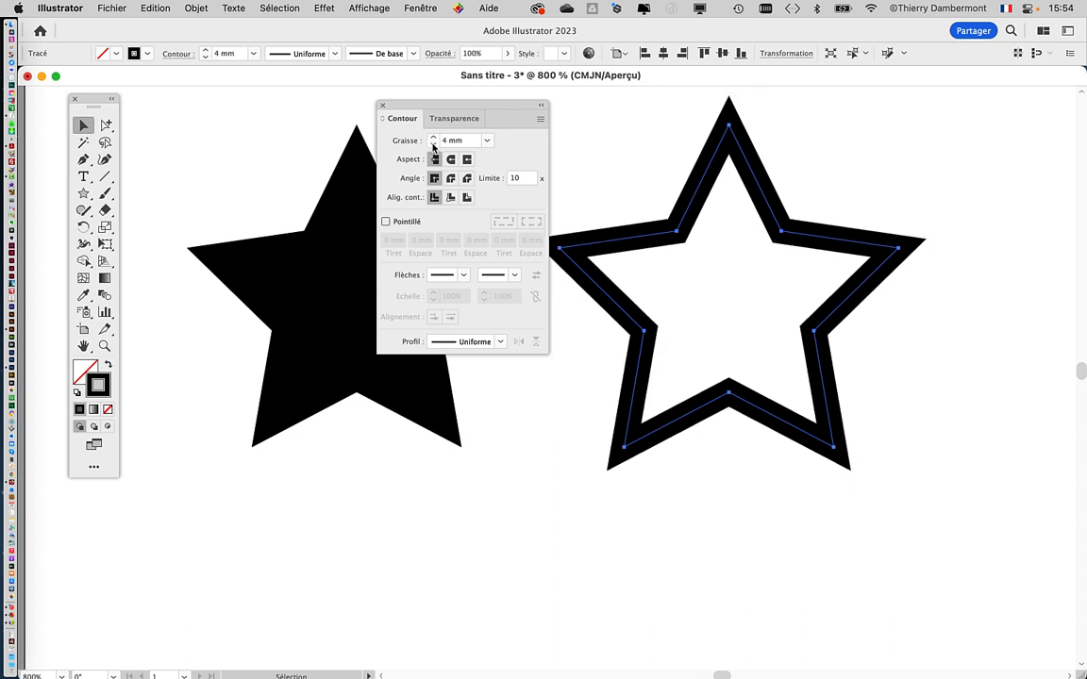
Step: Align the outlined star's stroke to the inside of its path and clear the stroke settings away from the artwork
{"action": "left_click_drag", "start_coordinate": [451, 102], "coordinate": [420, 115]}
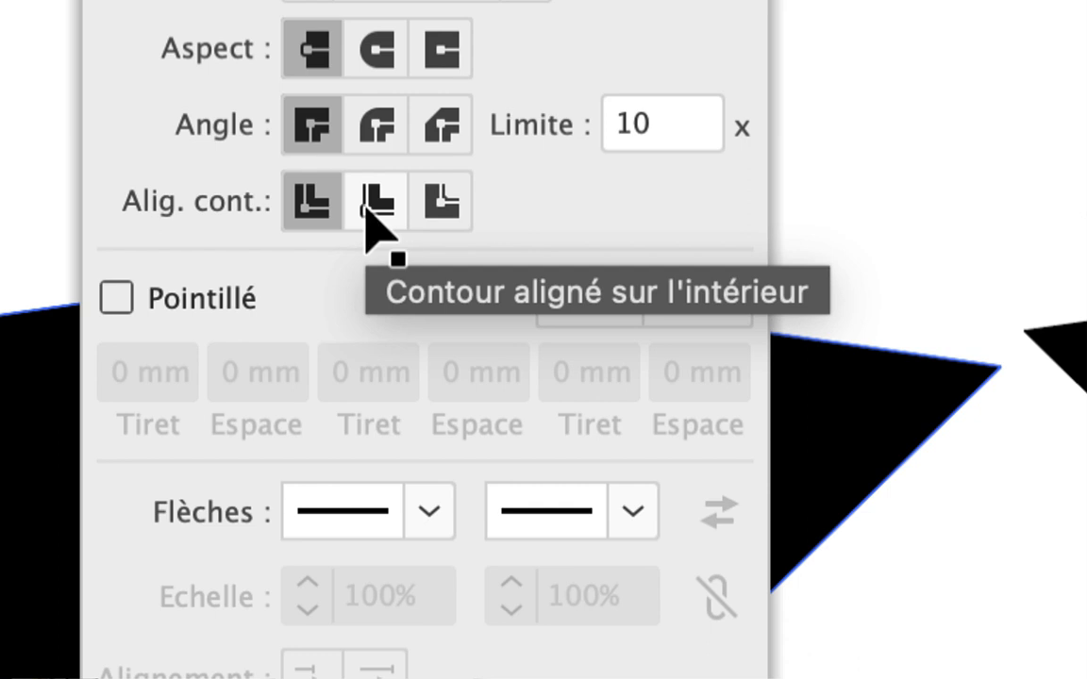
{"action": "left_click", "coordinate": [376, 209]}
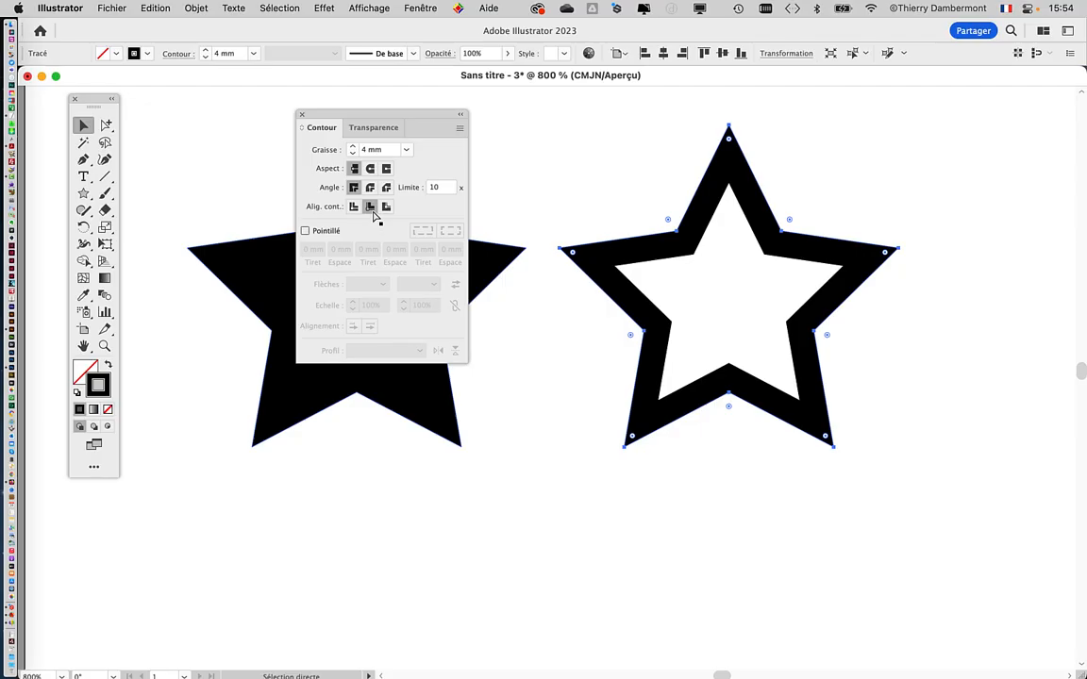
{"action": "left_click_drag", "start_coordinate": [461, 137], "coordinate": [1084, 354]}
{"action": "left_click_drag", "start_coordinate": [582, 306], "coordinate": [545, 318]}
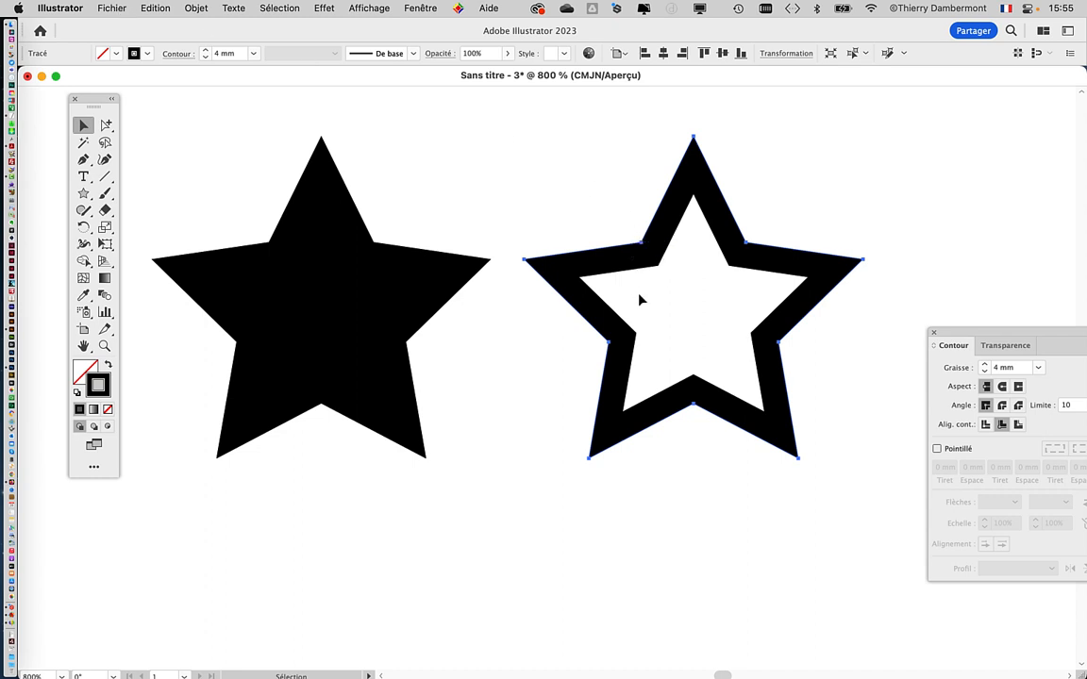
Step: Duplicate the filled and outlined stars together to form a second row below the originals, then deselect them
{"action": "scroll", "coordinate": [576, 312], "scroll_direction": "down", "scroll_amount": 2}
{"action": "left_click_drag", "start_coordinate": [427, 285], "coordinate": [372, 174]}
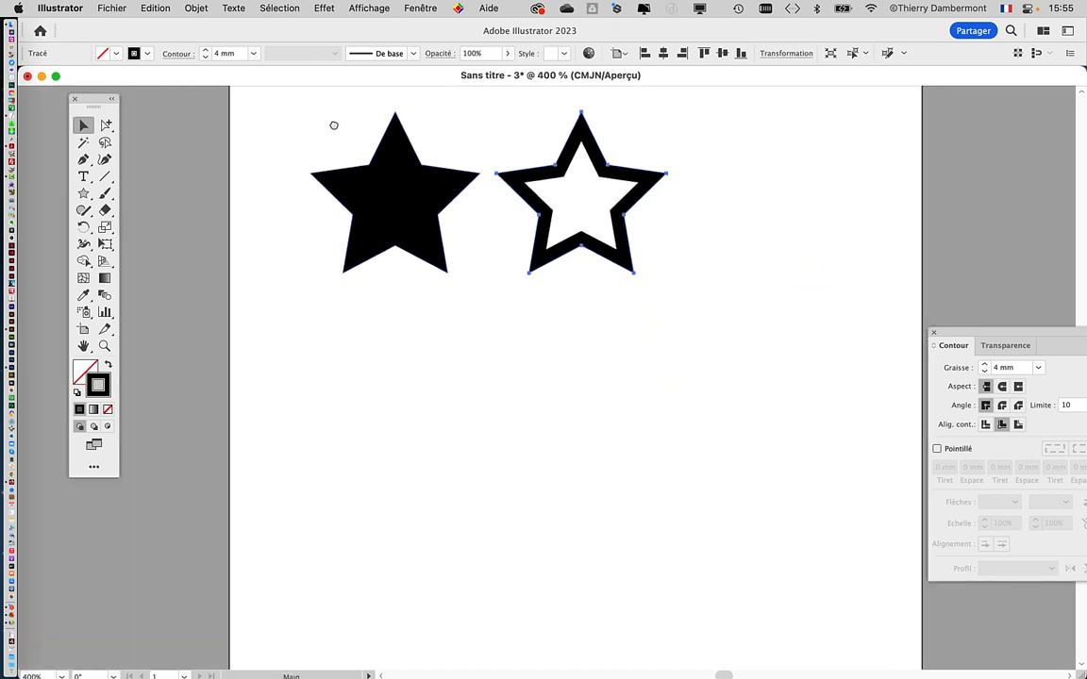
{"action": "left_click_drag", "start_coordinate": [308, 114], "coordinate": [519, 203]}
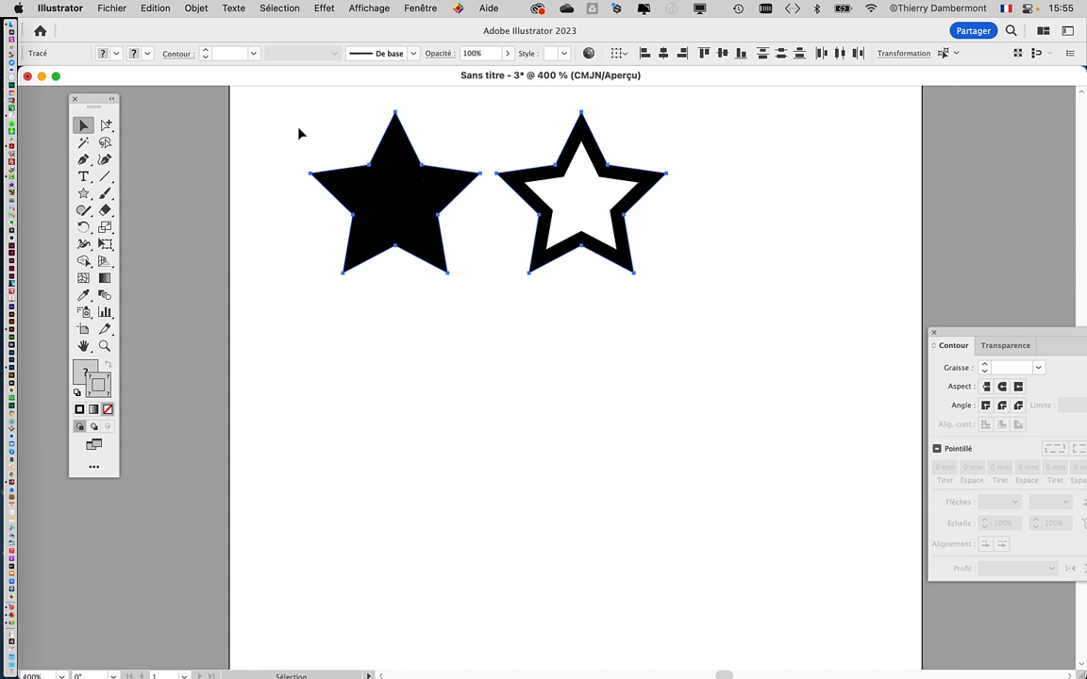
{"action": "left_click_drag", "start_coordinate": [294, 123], "coordinate": [480, 233]}
{"action": "left_click_drag", "start_coordinate": [405, 196], "coordinate": [433, 435]}
{"action": "left_click", "coordinate": [650, 365]}
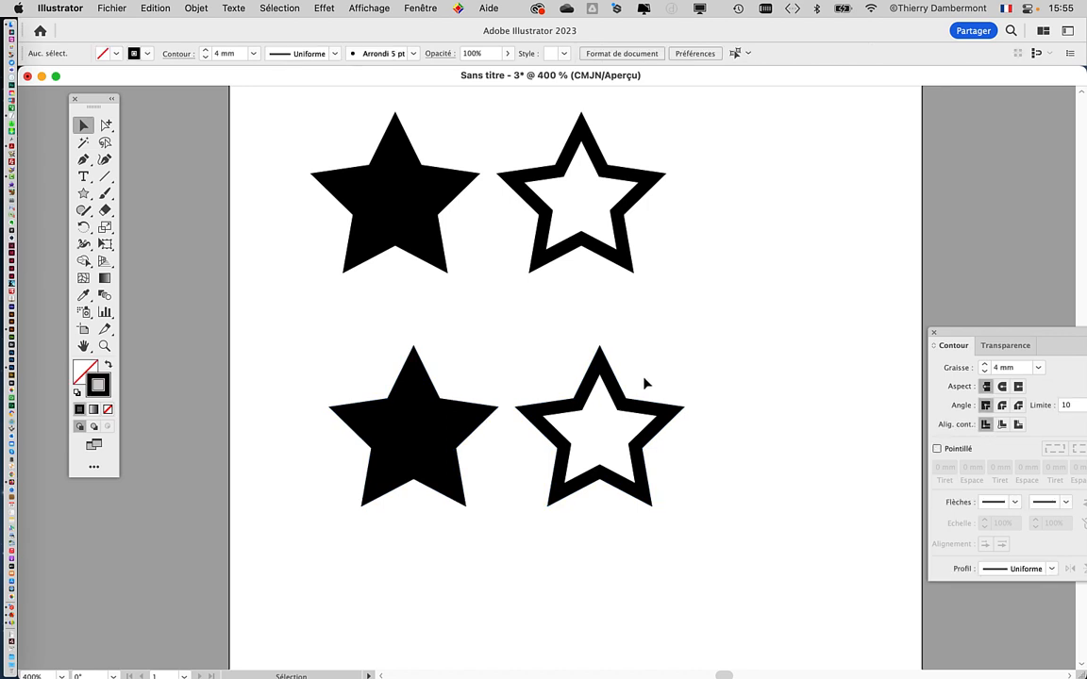
Step: Expand the appearance of the outlined star in the second row to convert its stroke into a filled compound path
{"action": "key", "text": "super+plus"}
{"action": "key", "text": "super+plus"}
{"action": "key", "text": "super+plus"}
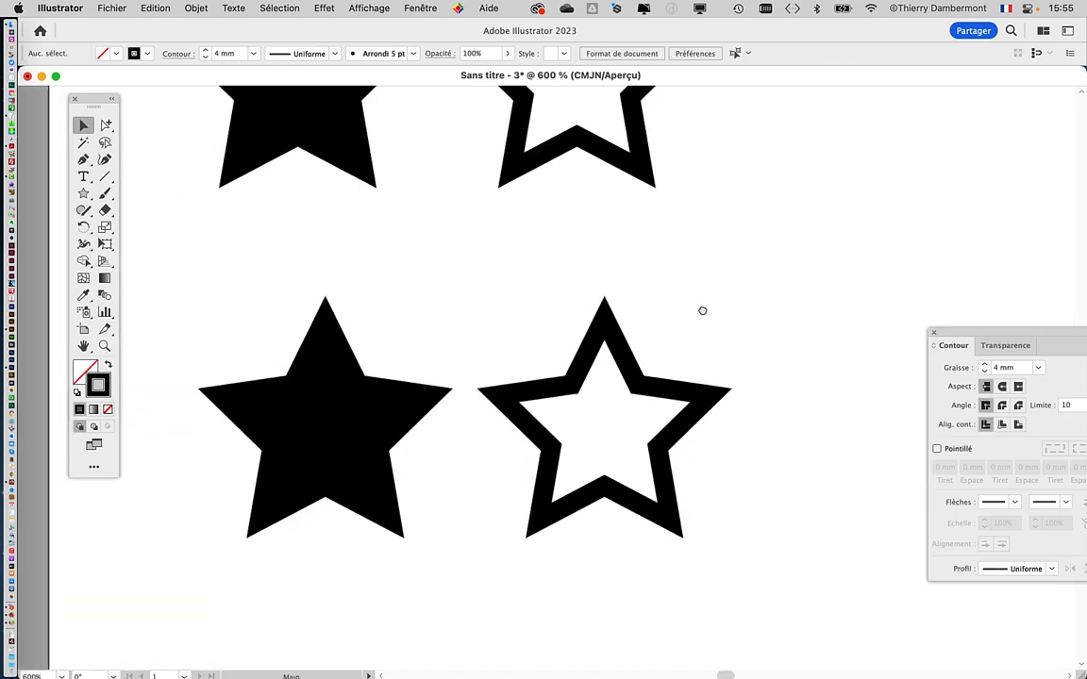
{"action": "mouse_move", "coordinate": [610, 292]}
{"action": "left_mouse_down"}
{"action": "mouse_move", "coordinate": [580, 283]}
{"action": "mouse_move", "coordinate": [617, 274]}
{"action": "left_mouse_up"}
{"action": "key", "text": "space"}
{"action": "left_click_drag", "start_coordinate": [471, 268], "coordinate": [400, 246]}
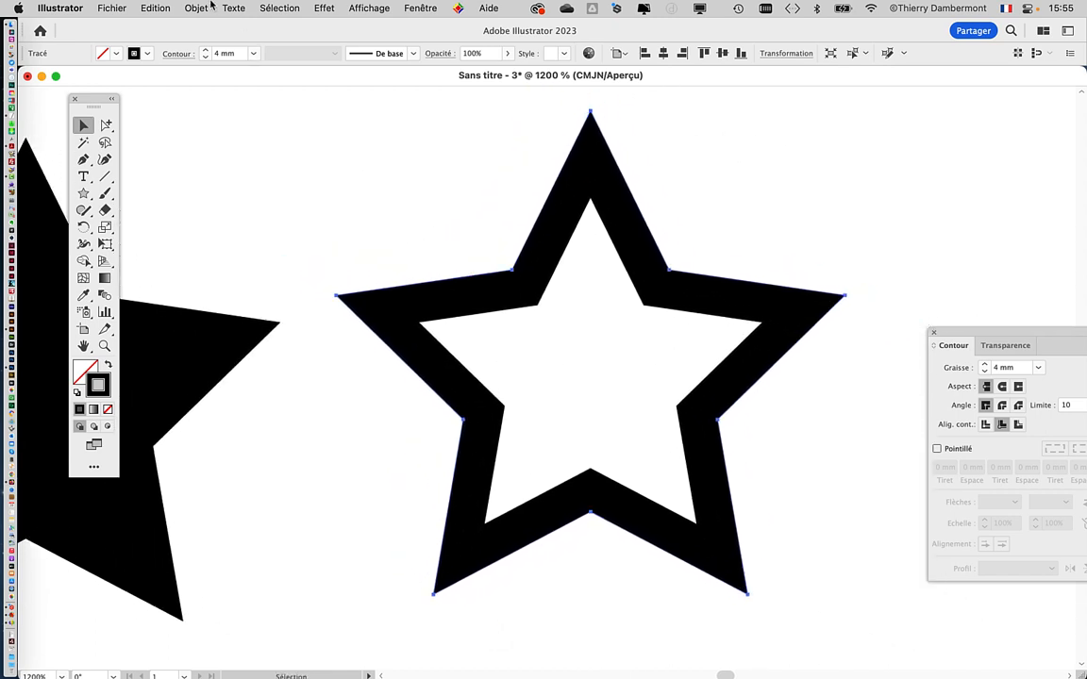
{"action": "left_click", "coordinate": [192, 8]}
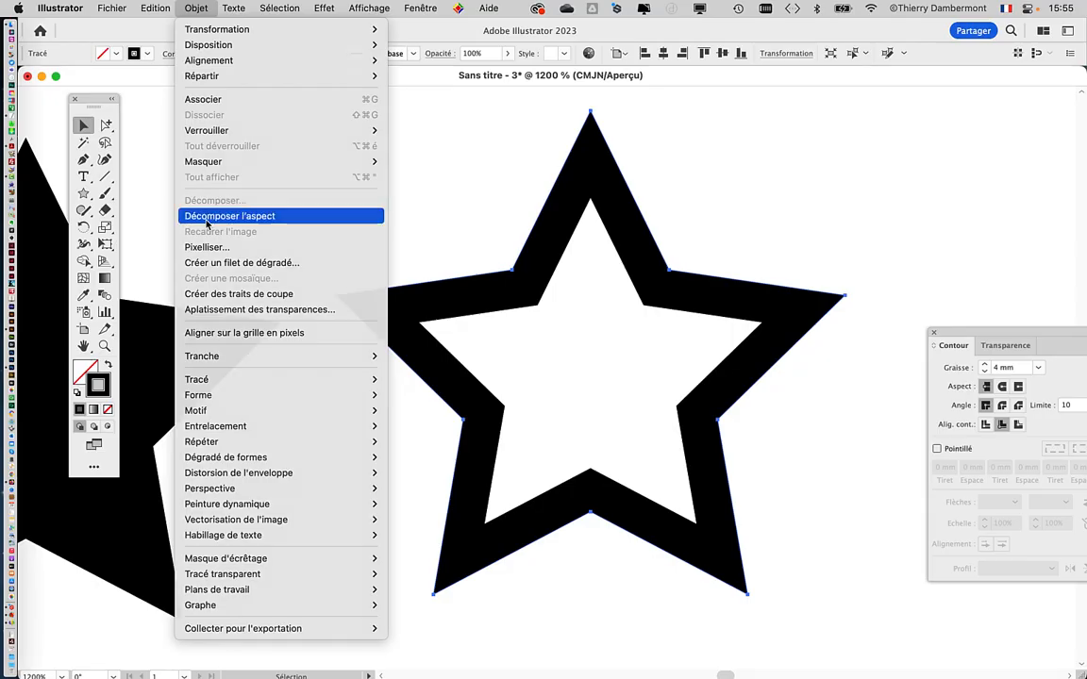
{"action": "left_click", "coordinate": [206, 222]}
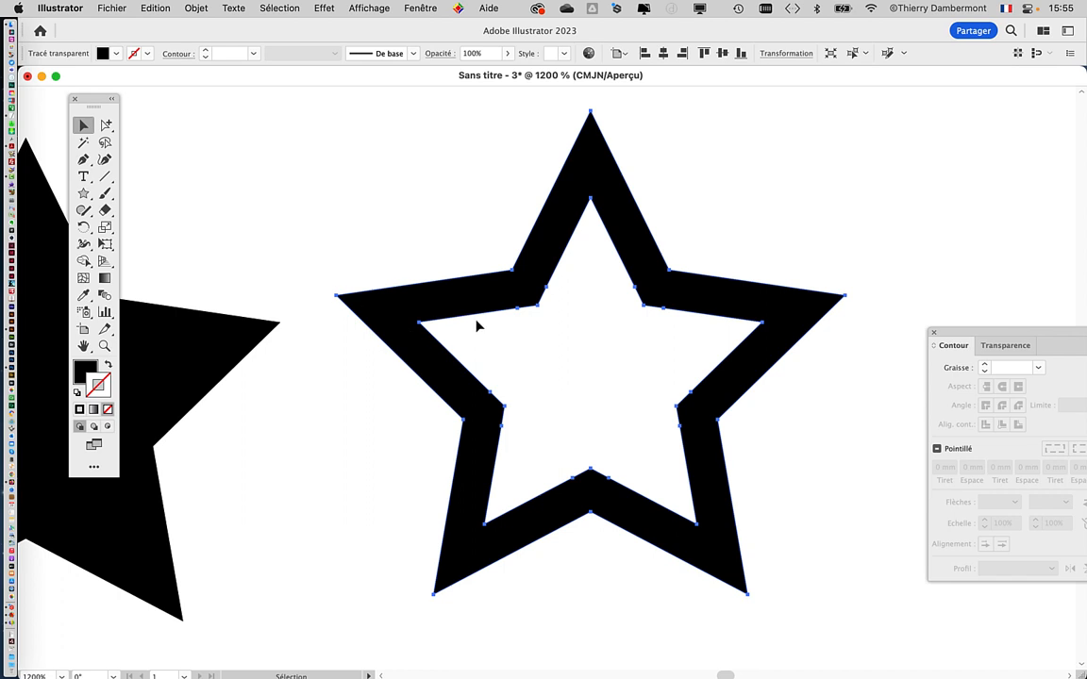
{"action": "key", "text": "alt+super+8"}
Step: Draw a black circle with the Ellipse tool over the lower-right arm of the expanded star
{"action": "left_click_drag", "start_coordinate": [83, 193], "coordinate": [131, 230]}
{"action": "left_click_drag", "start_coordinate": [594, 352], "coordinate": [935, 651]}
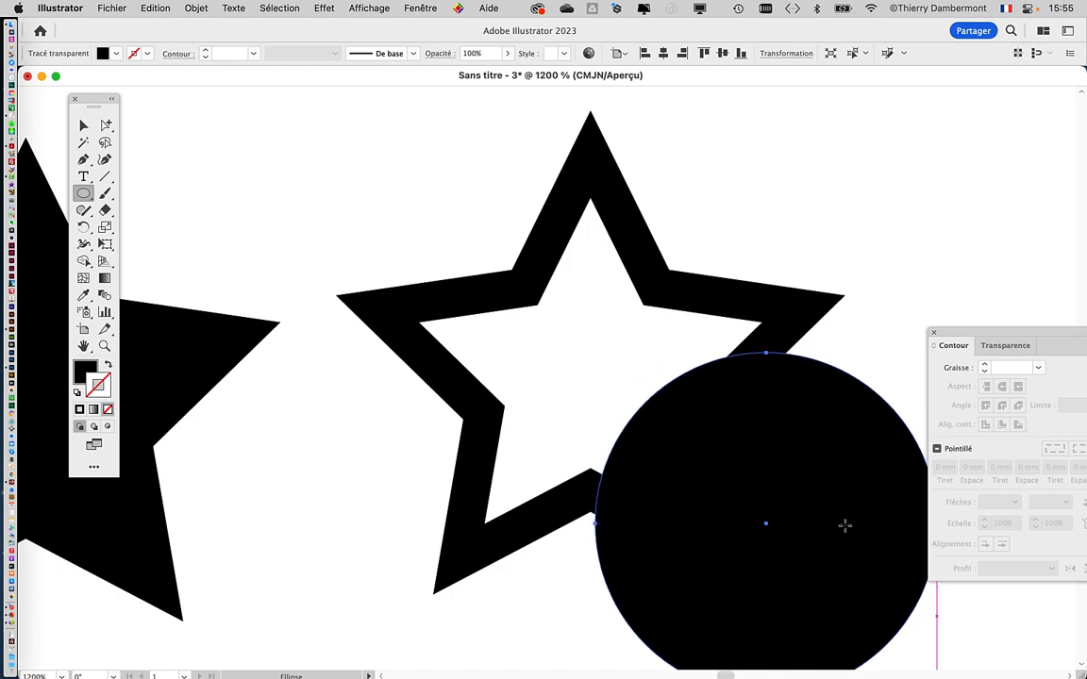
Step: Give the circle a pink fill from the swatches and remove its stroke
{"action": "left_click_drag", "start_coordinate": [598, 387], "coordinate": [518, 274]}
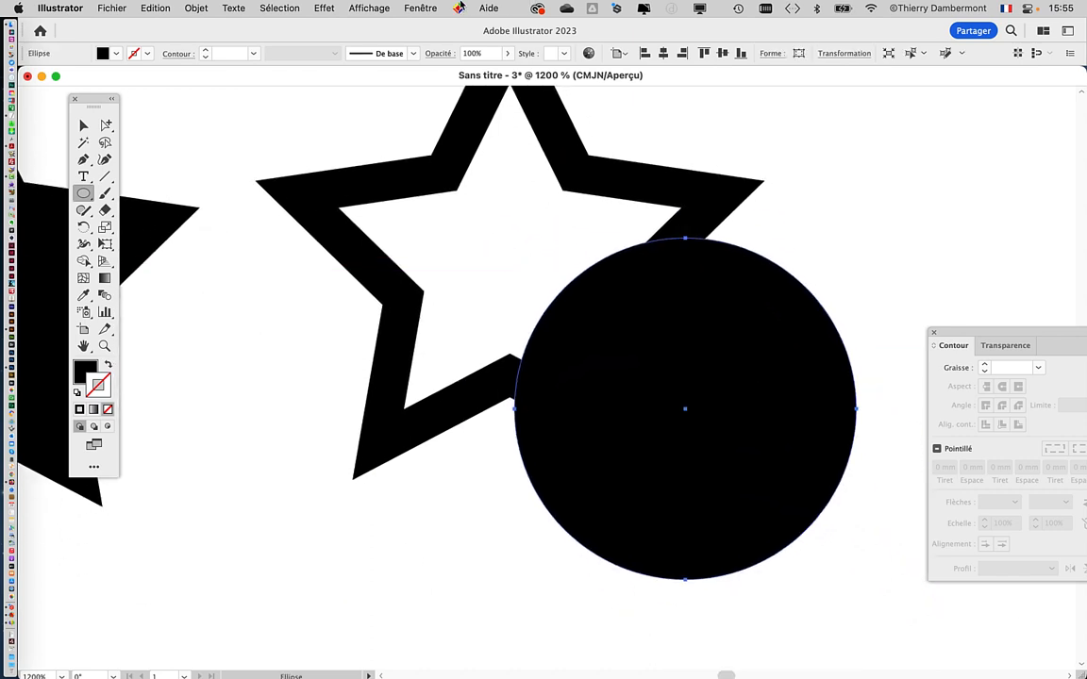
{"action": "left_click", "coordinate": [422, 7]}
{"action": "left_click", "coordinate": [497, 543]}
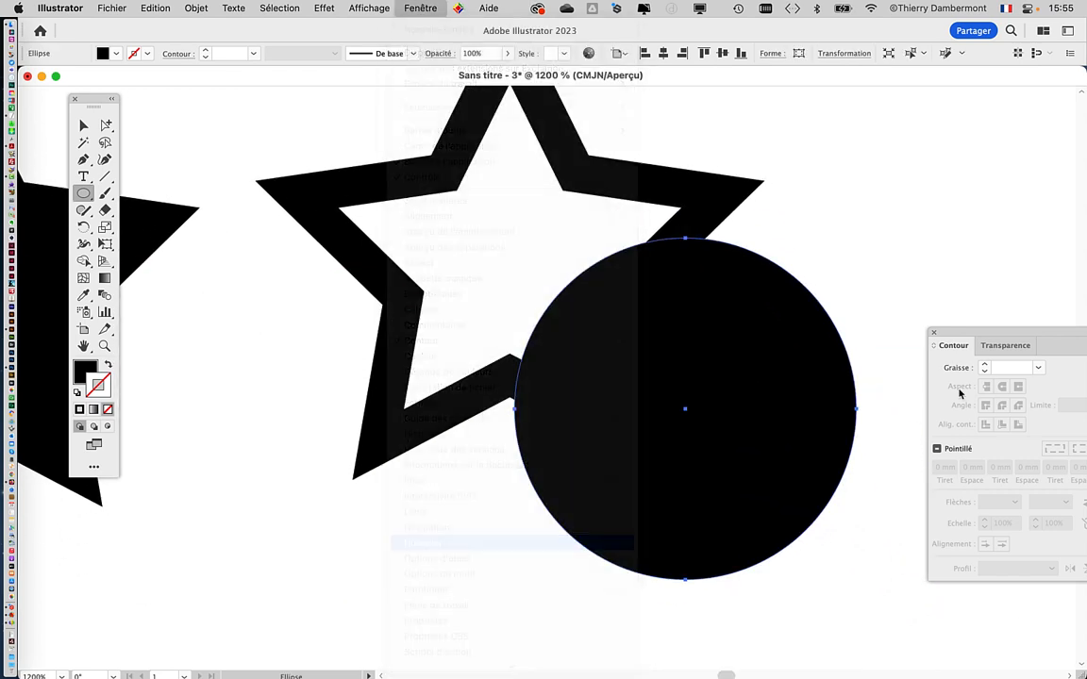
{"action": "left_click", "coordinate": [201, 268]}
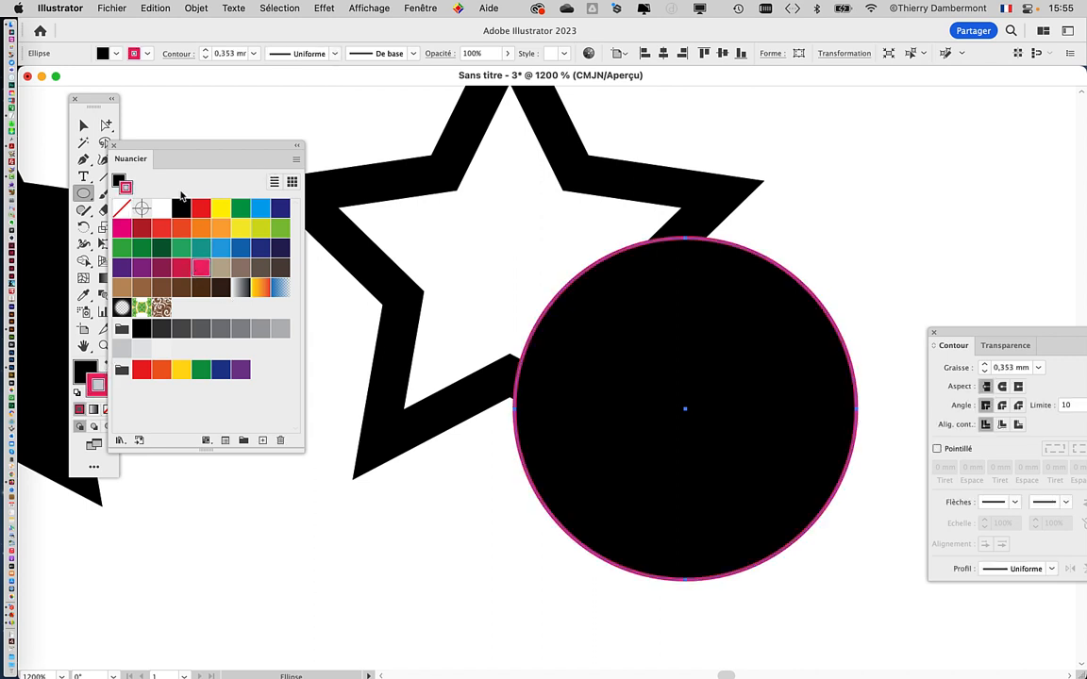
{"action": "left_click_drag", "start_coordinate": [167, 153], "coordinate": [231, 137]}
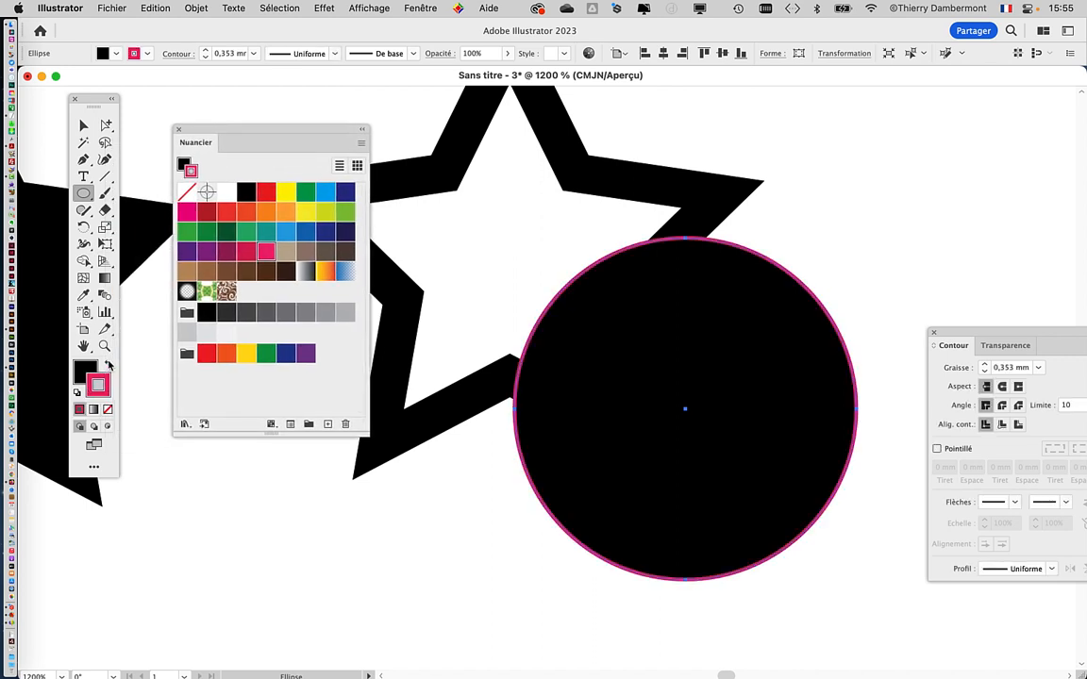
{"action": "left_click", "coordinate": [109, 365]}
{"action": "left_click", "coordinate": [108, 409]}
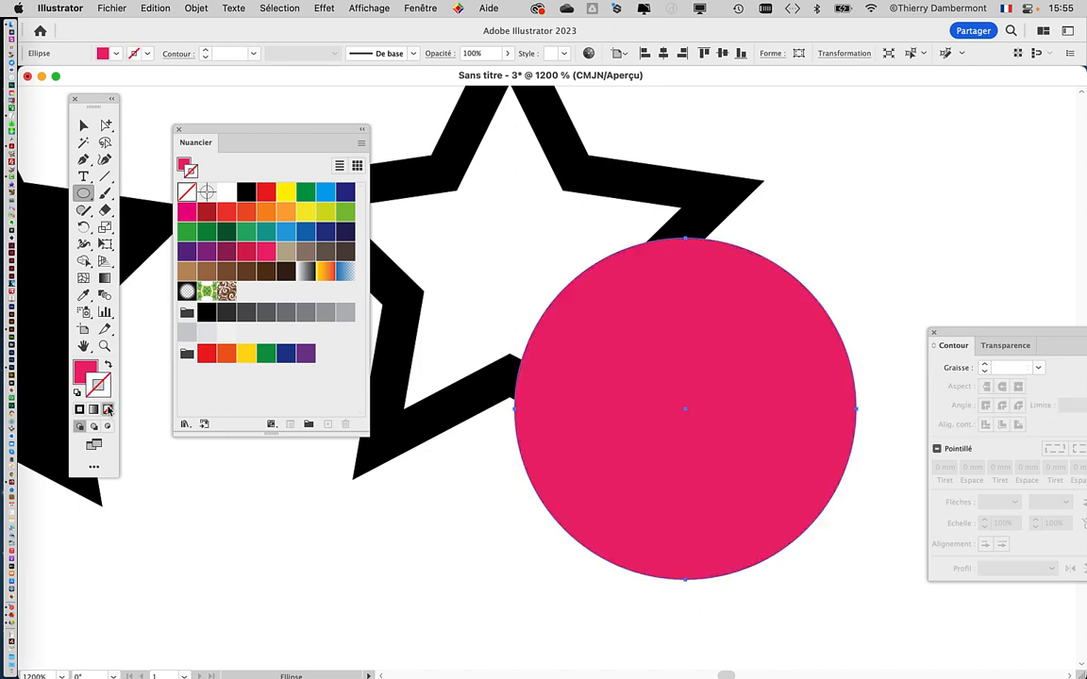
Step: Send the pink circle behind the expanded star, move it up and shift the star so its right-hand arms overlap the circle
{"action": "left_click", "coordinate": [196, 8]}
{"action": "mouse_move", "coordinate": [226, 45]}
{"action": "left_click", "coordinate": [429, 90]}
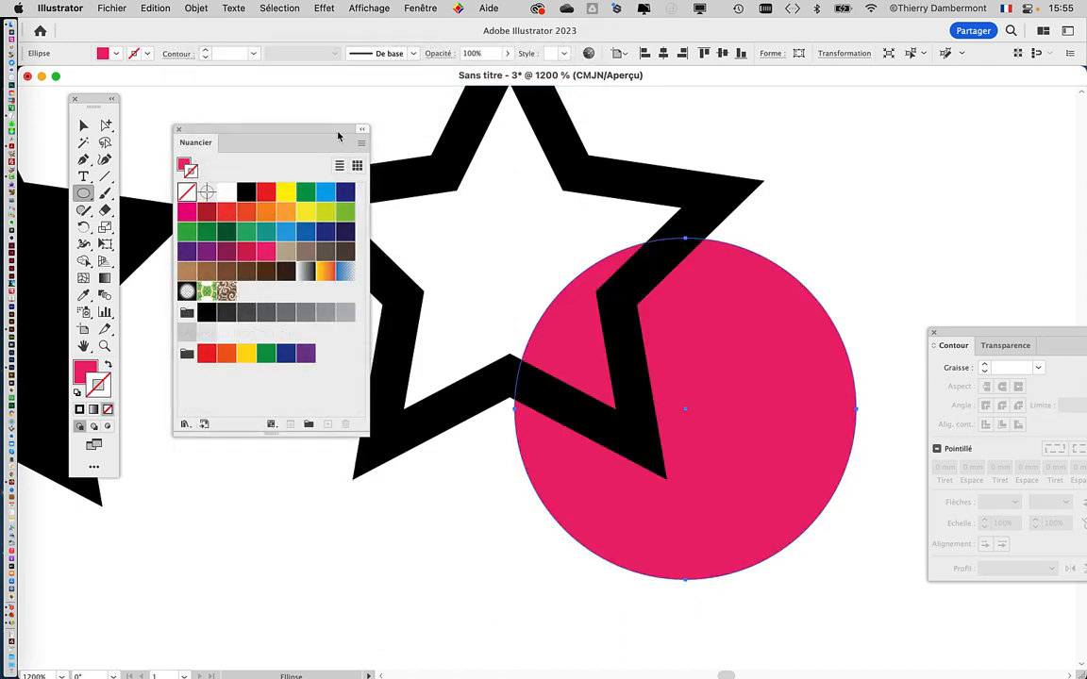
{"action": "left_click_drag", "start_coordinate": [716, 407], "coordinate": [751, 303]}
{"action": "key", "text": "space"}
{"action": "left_click_drag", "start_coordinate": [635, 319], "coordinate": [761, 394]}
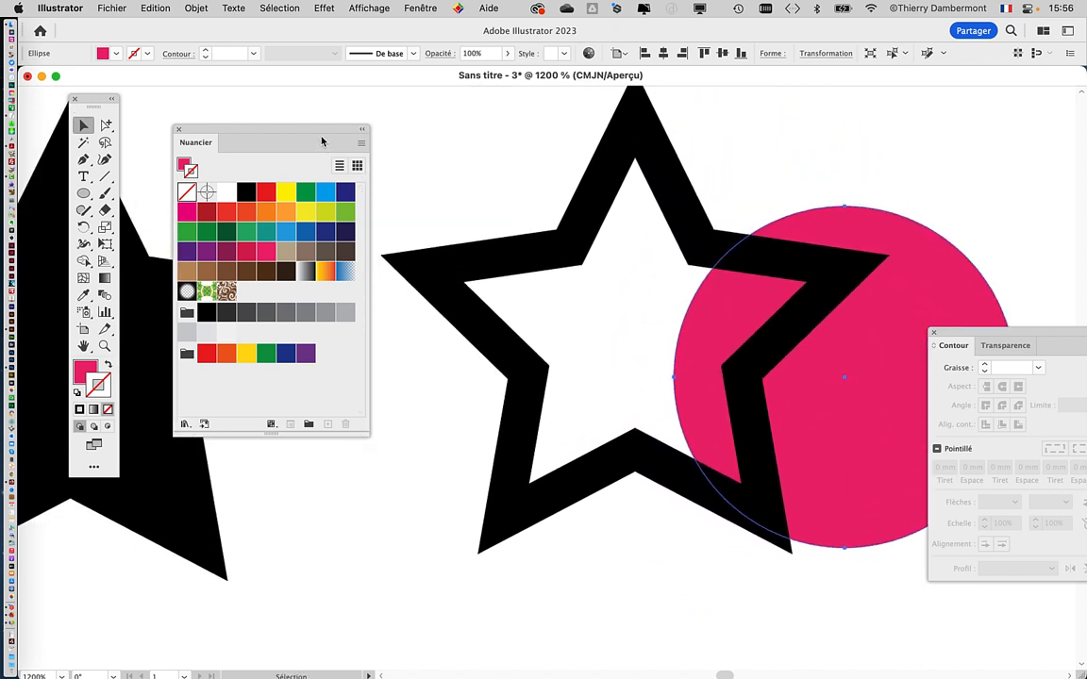
{"action": "left_click_drag", "start_coordinate": [321, 141], "coordinate": [295, 132]}
{"action": "left_click_drag", "start_coordinate": [537, 256], "coordinate": [499, 277]}
Step: Show the Layers panel beside the artwork and set a custom row size of 80 pixels for its thumbnails
{"action": "left_click", "coordinate": [426, 7]}
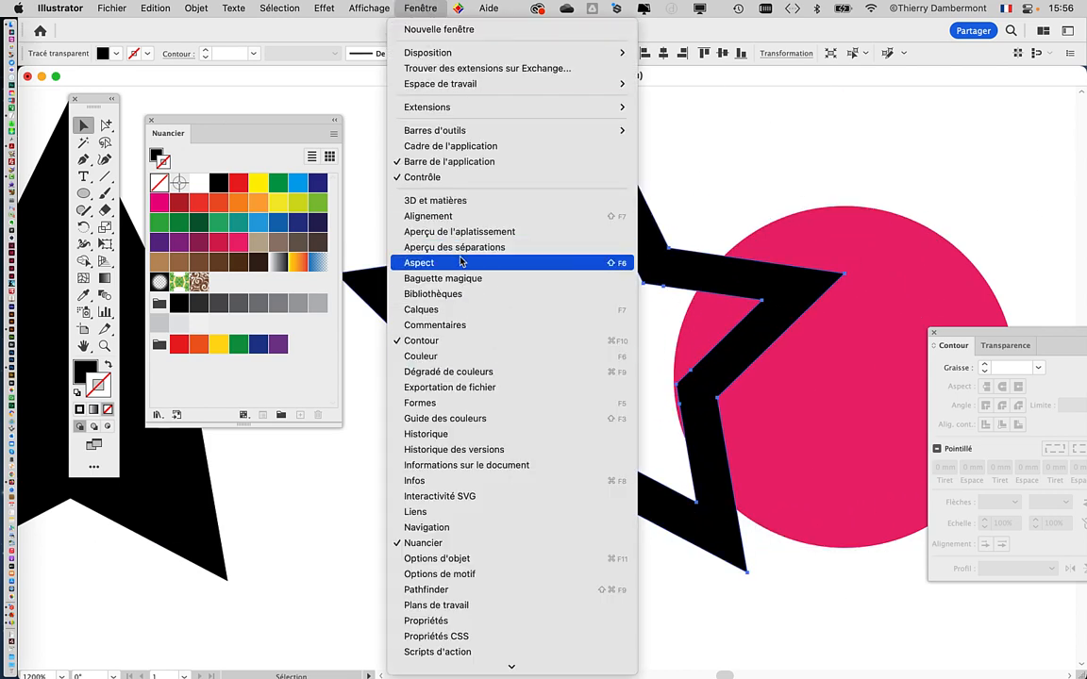
{"action": "left_click", "coordinate": [421, 310]}
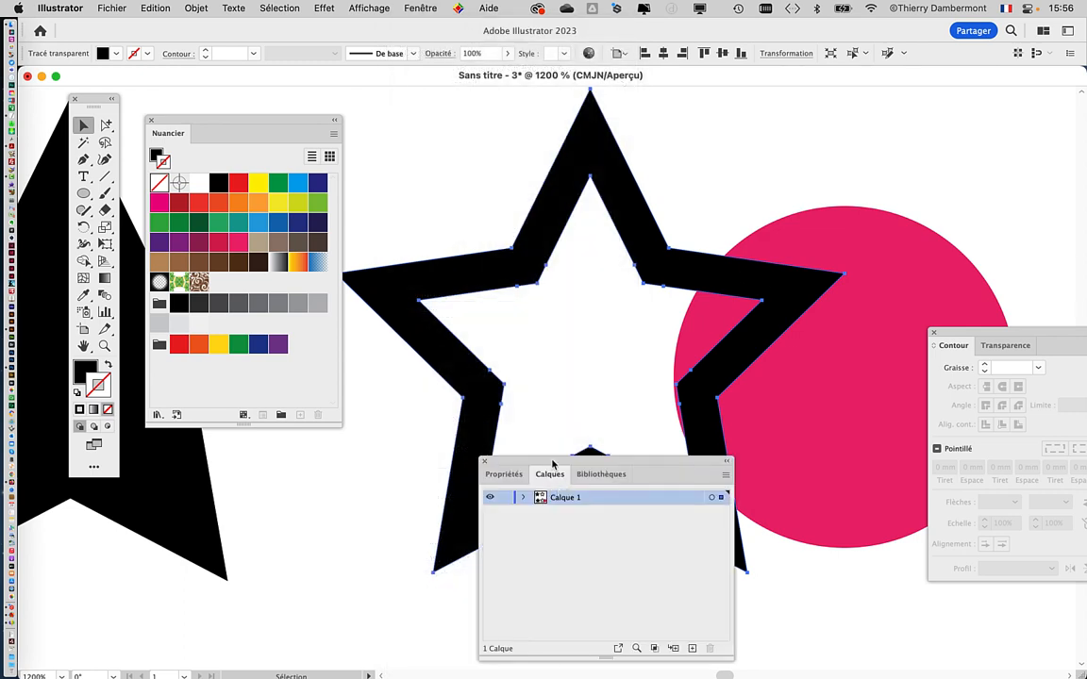
{"action": "left_click_drag", "start_coordinate": [552, 463], "coordinate": [607, 162]}
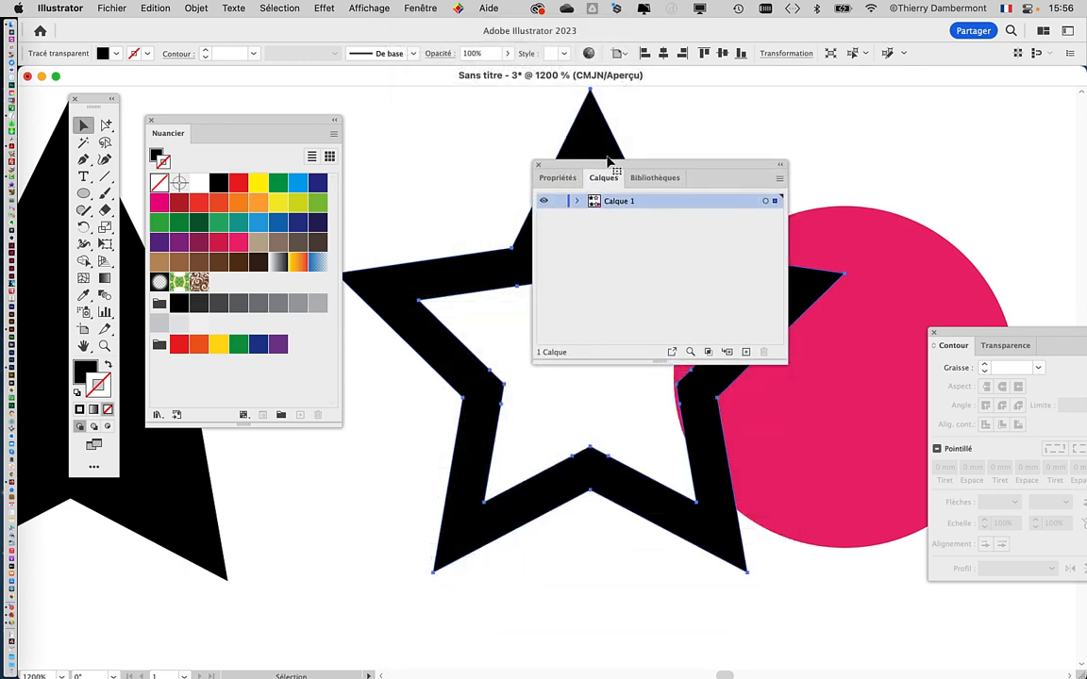
{"action": "left_click", "coordinate": [777, 180]}
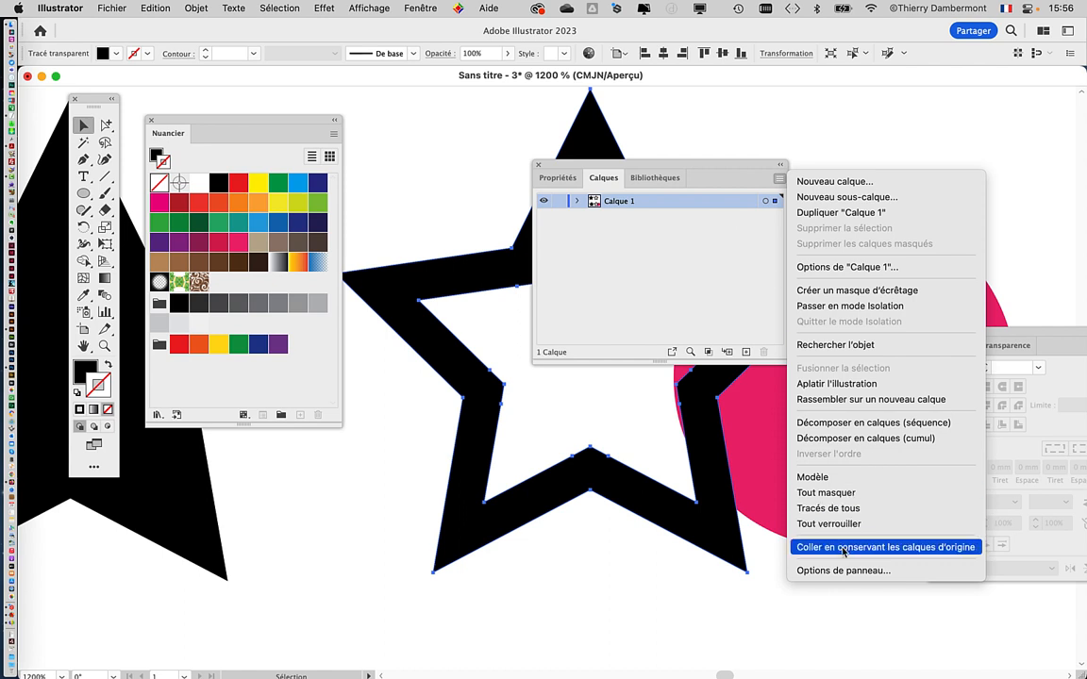
{"action": "left_click", "coordinate": [821, 637]}
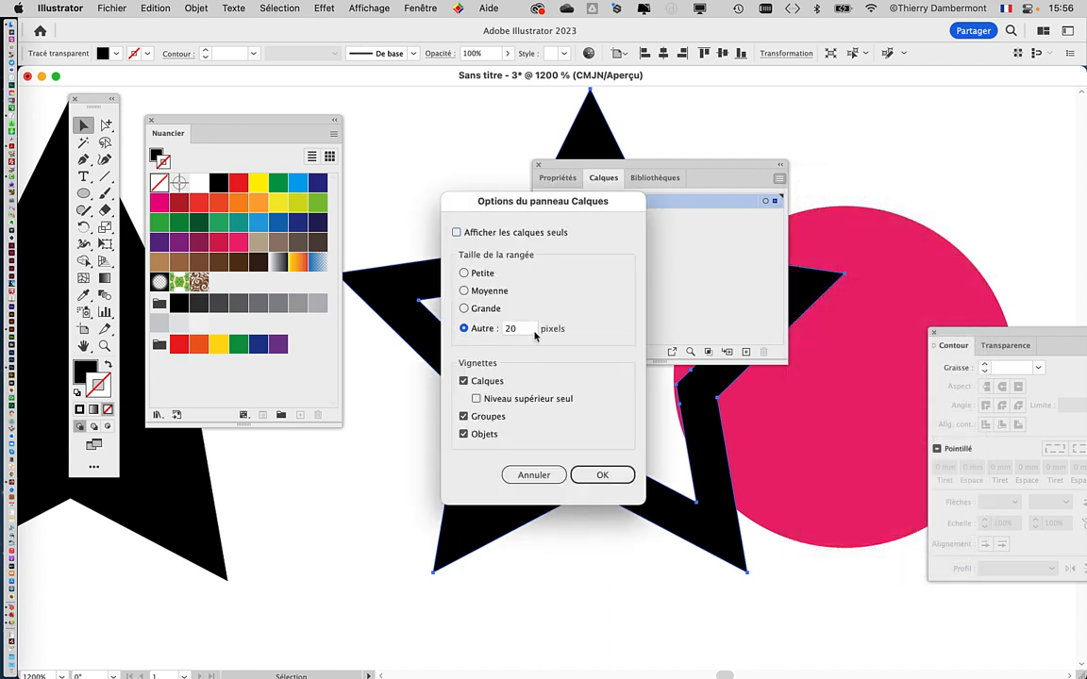
{"action": "left_click", "coordinate": [601, 475]}
Step: Expand Calque 1 and examine how the expanded star is listed among the paths, then close the layers list
{"action": "left_click_drag", "start_coordinate": [570, 163], "coordinate": [559, 104]}
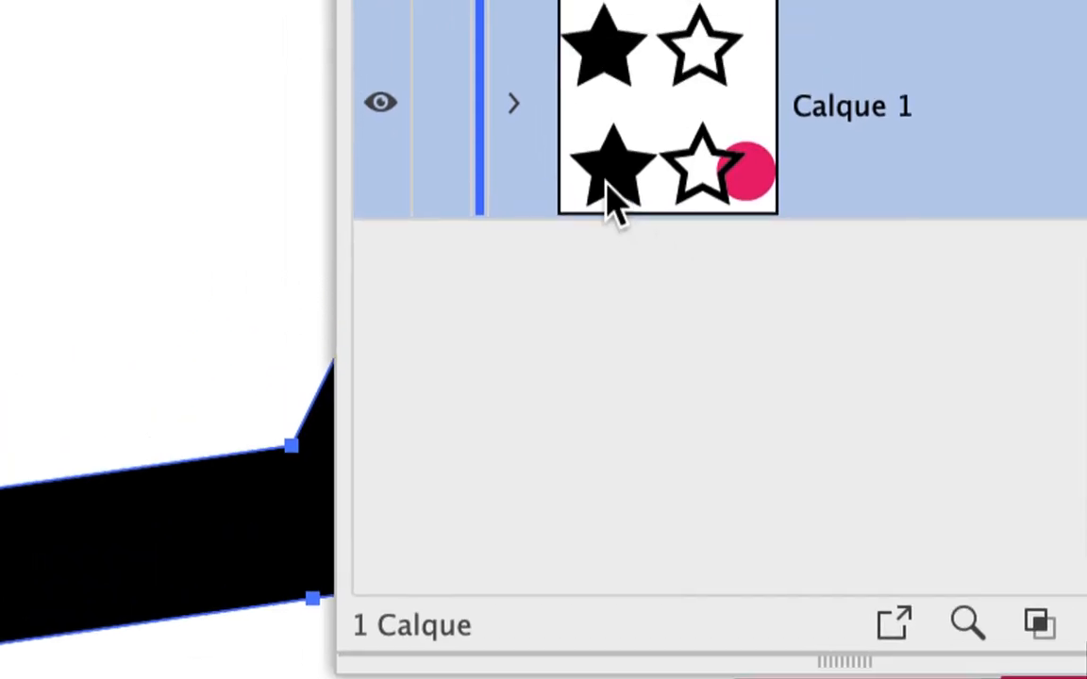
{"action": "left_click", "coordinate": [566, 162]}
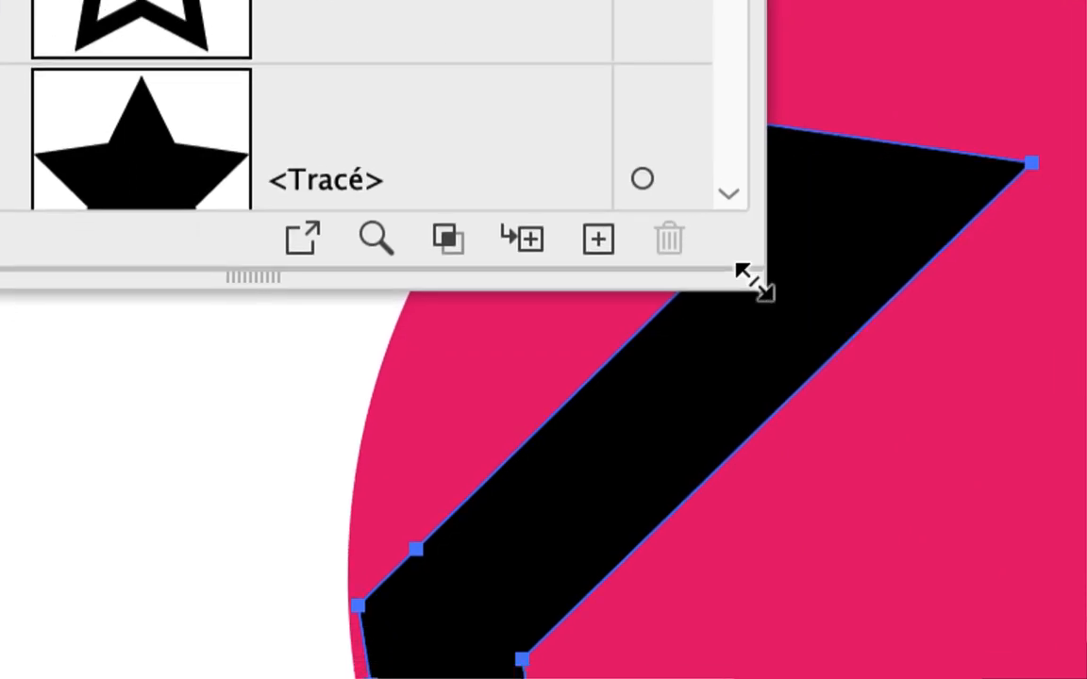
{"action": "left_click_drag", "start_coordinate": [755, 282], "coordinate": [907, 371]}
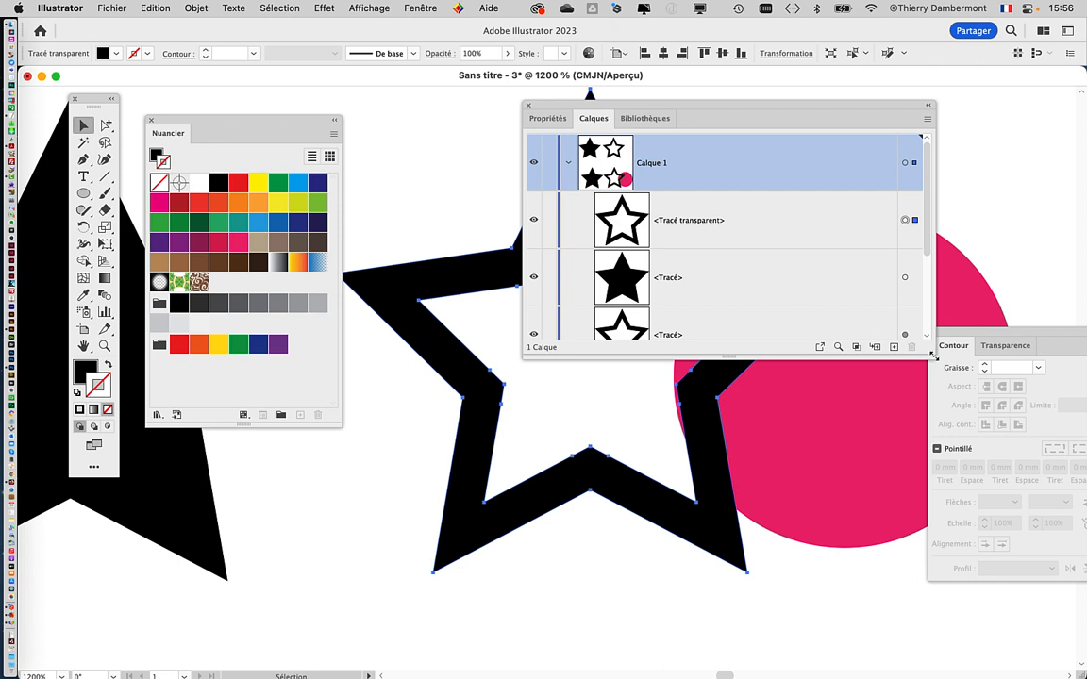
{"action": "left_click_drag", "start_coordinate": [932, 355], "coordinate": [740, 389]}
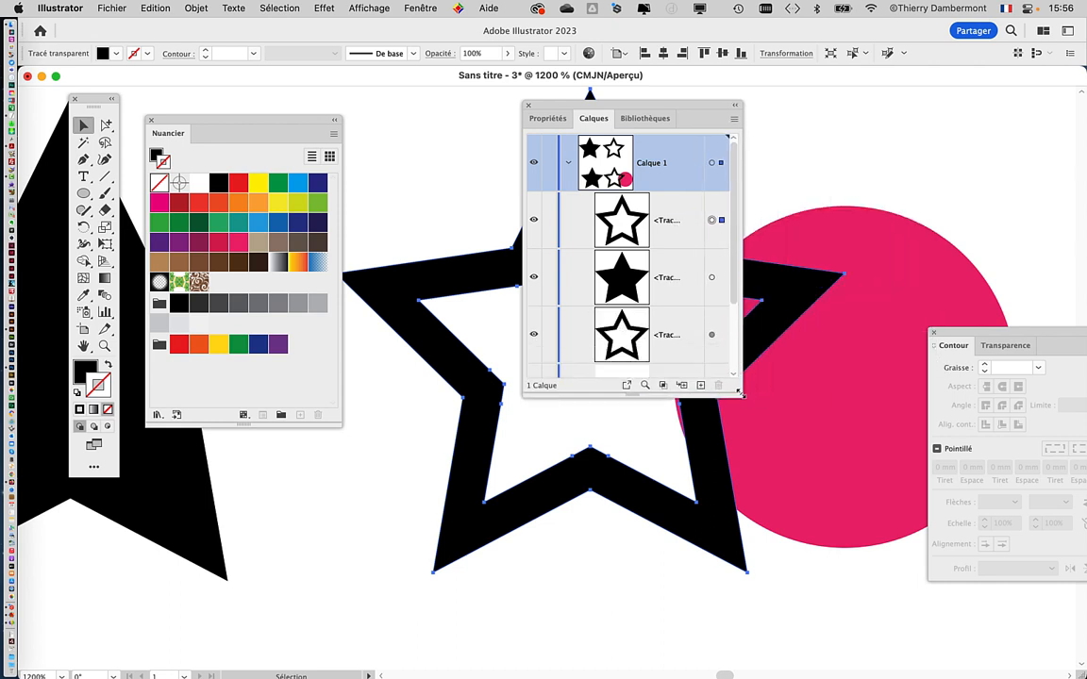
{"action": "left_click", "coordinate": [529, 106]}
Step: Clear the swatches away from the stars and move the pink circle to the artboard's lower-right corner
{"action": "scroll", "coordinate": [572, 337], "scroll_direction": "down", "scroll_amount": 1}
{"action": "left_click_drag", "start_coordinate": [533, 328], "coordinate": [683, 275]}
{"action": "left_click_drag", "start_coordinate": [310, 121], "coordinate": [385, 491]}
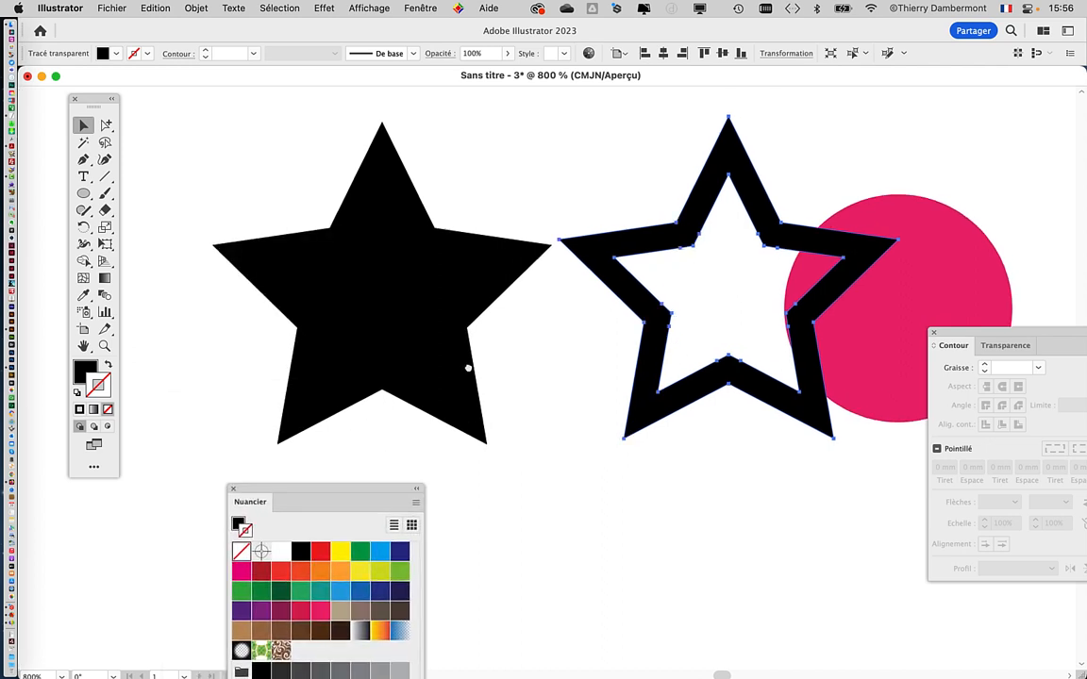
{"action": "scroll", "coordinate": [660, 311], "scroll_direction": "right", "scroll_amount": 2}
{"action": "scroll", "coordinate": [660, 311], "scroll_direction": "down", "scroll_amount": 1}
{"action": "left_click", "coordinate": [849, 311]}
{"action": "left_click_drag", "start_coordinate": [848, 303], "coordinate": [900, 676]}
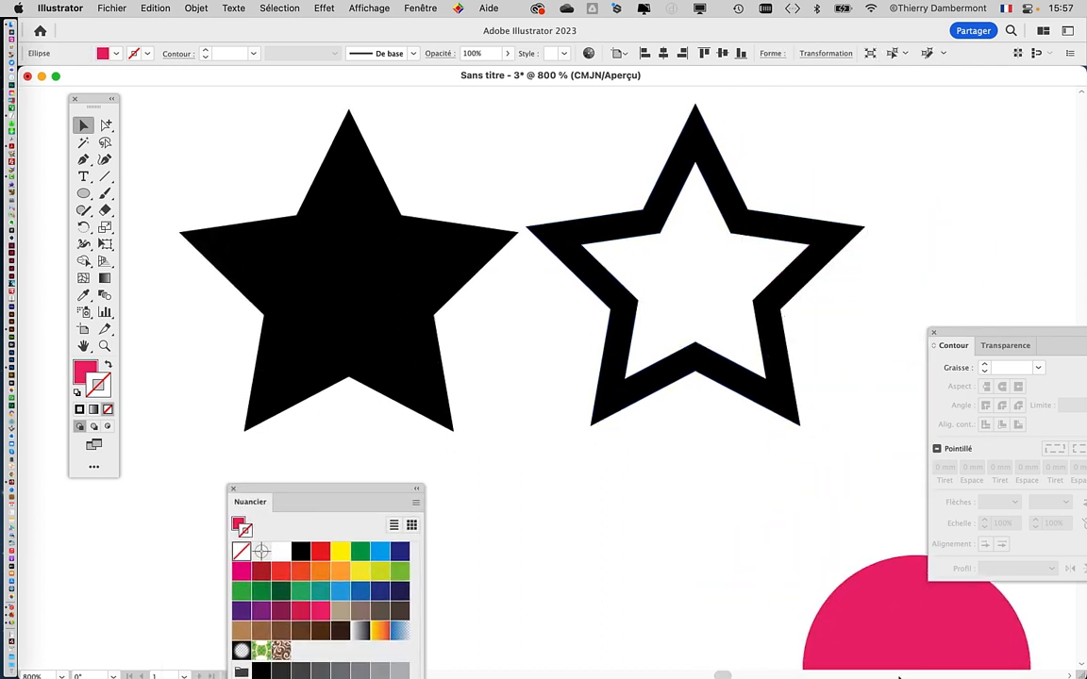
{"action": "key", "text": "super+z"}
{"action": "scroll", "coordinate": [776, 415], "scroll_direction": "down", "scroll_amount": 5}
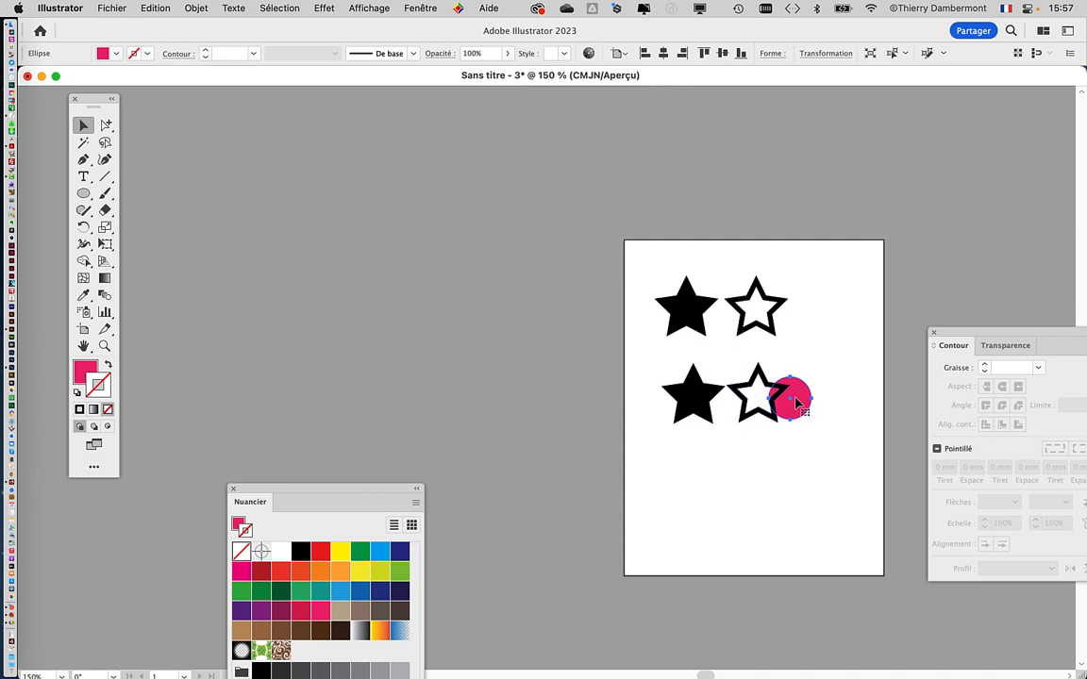
{"action": "left_click_drag", "start_coordinate": [860, 528], "coordinate": [892, 556]}
Step: Move the expanded outlined star in the second row so it overlaps the right side of the filled star
{"action": "scroll", "coordinate": [729, 403], "scroll_direction": "up", "scroll_amount": 8}
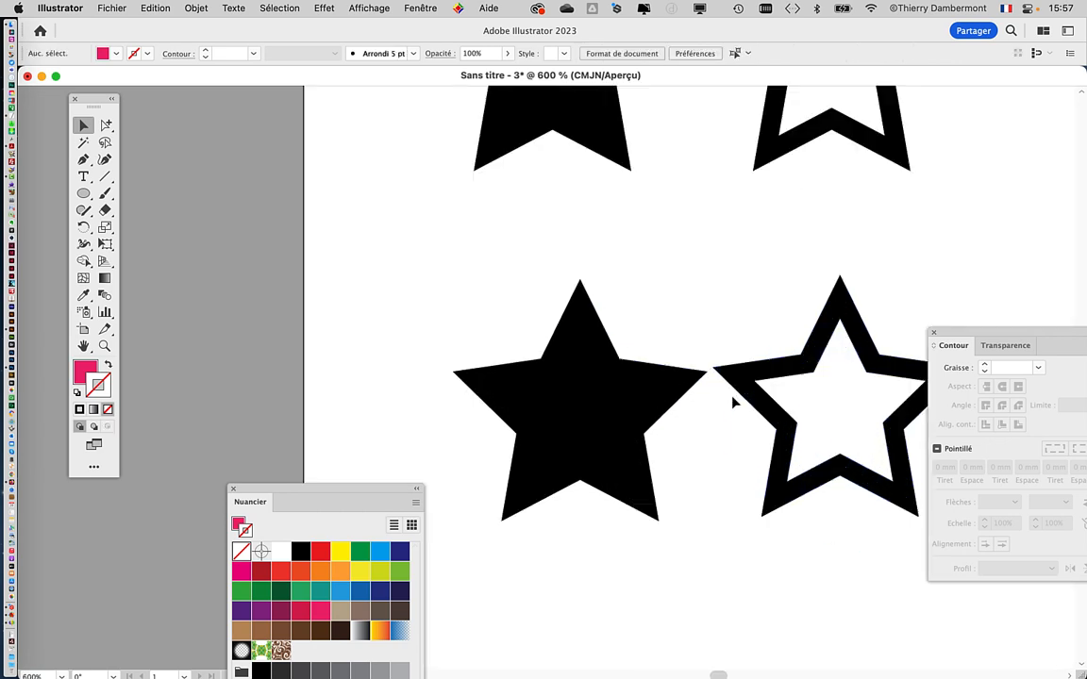
{"action": "scroll", "coordinate": [493, 260], "scroll_direction": "down", "scroll_amount": 2}
{"action": "scroll", "coordinate": [493, 260], "scroll_direction": "down", "scroll_amount": 1}
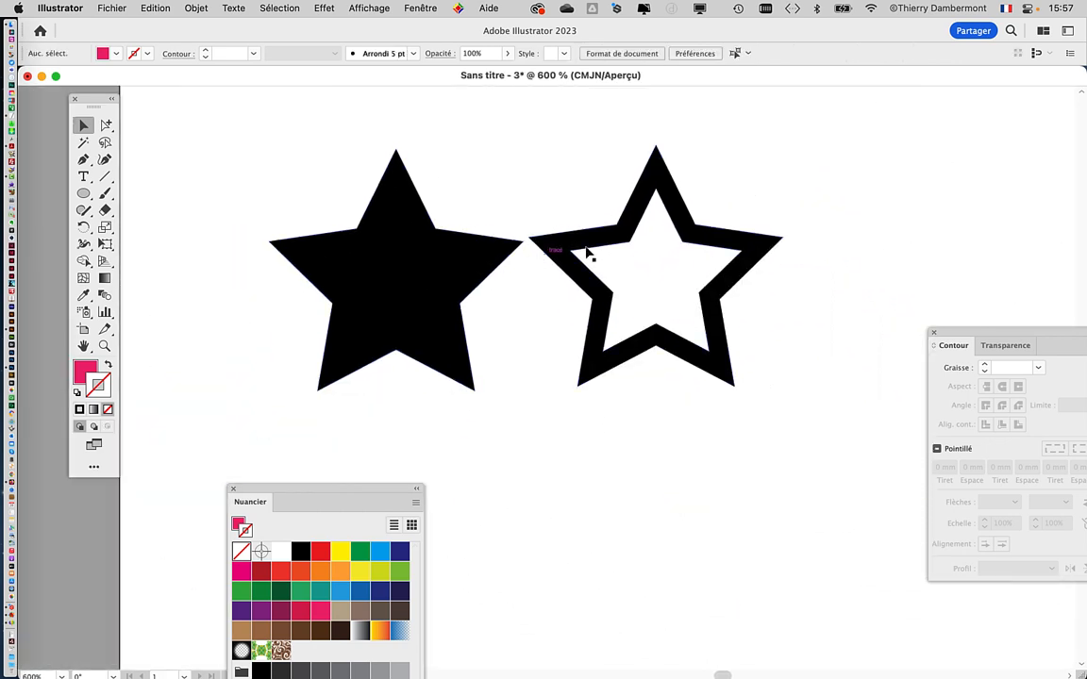
{"action": "left_click", "coordinate": [682, 206]}
{"action": "left_click_drag", "start_coordinate": [678, 227], "coordinate": [525, 253]}
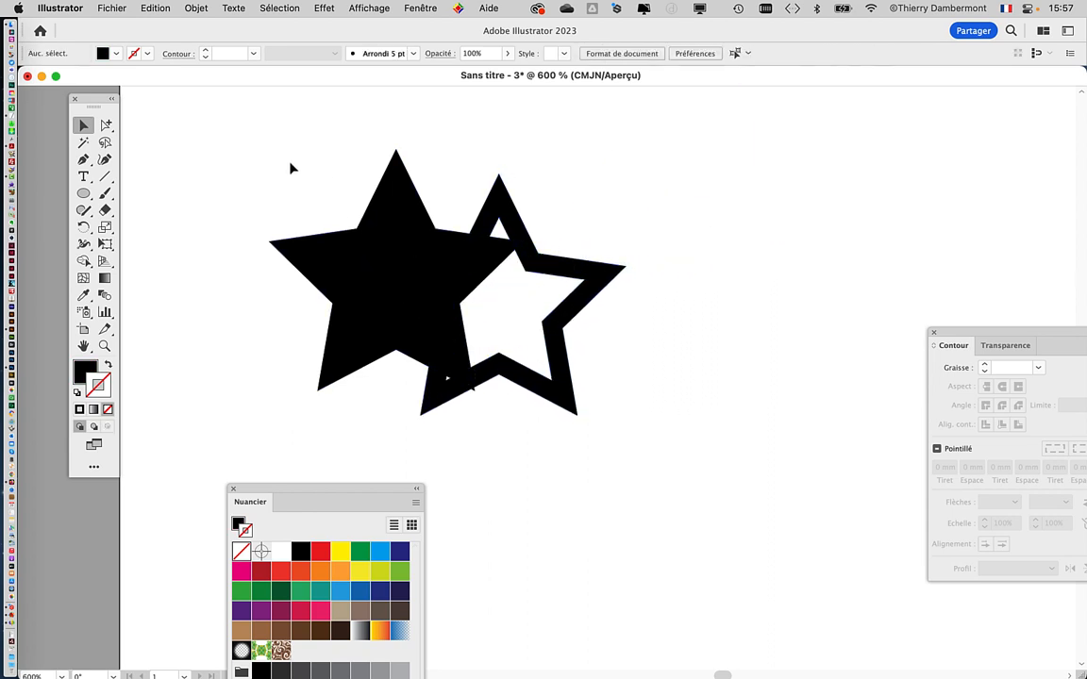
Step: Select the two overlapping stars and combine them with the Pathfinder Exclude shape mode
{"action": "left_click_drag", "start_coordinate": [292, 167], "coordinate": [612, 386]}
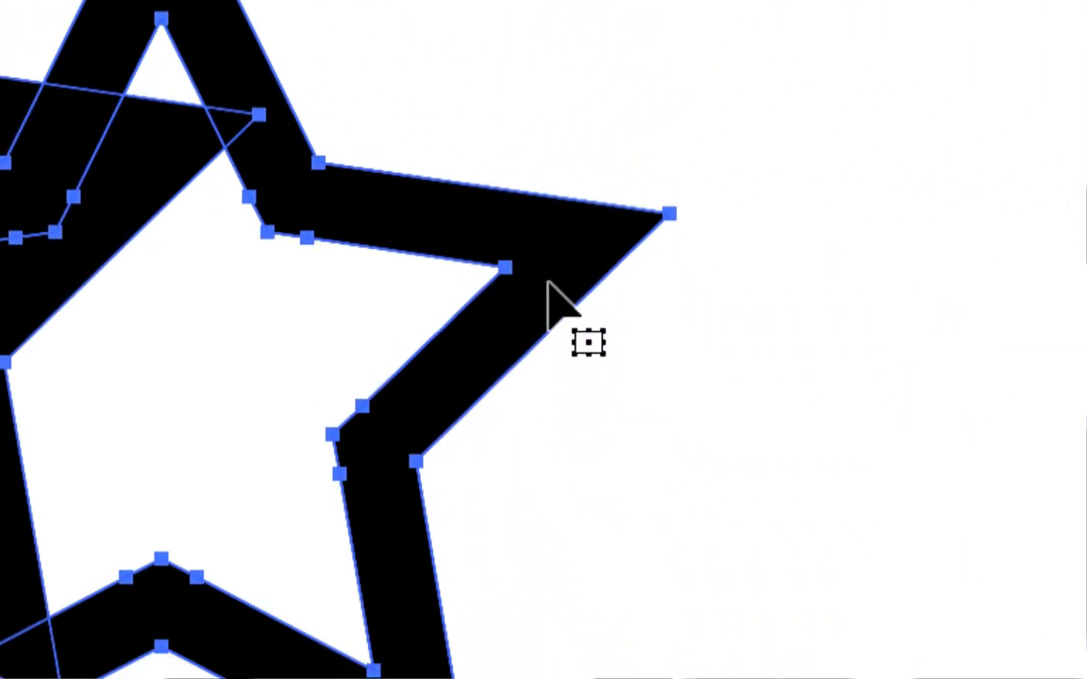
{"action": "key", "text": "super+plus"}
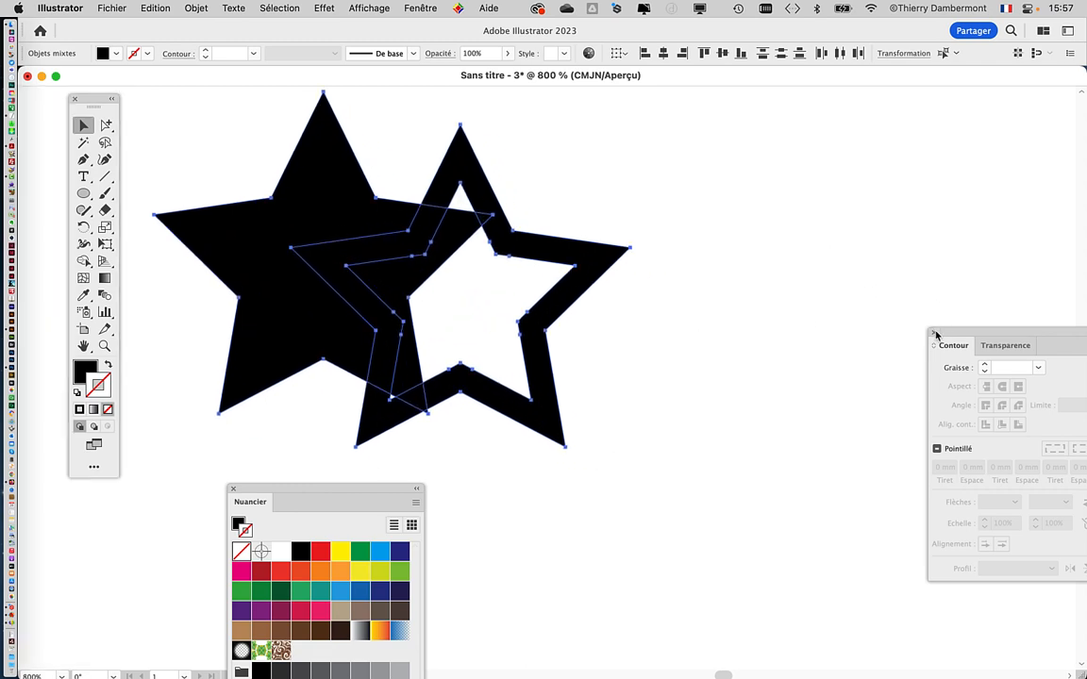
{"action": "left_click", "coordinate": [420, 7]}
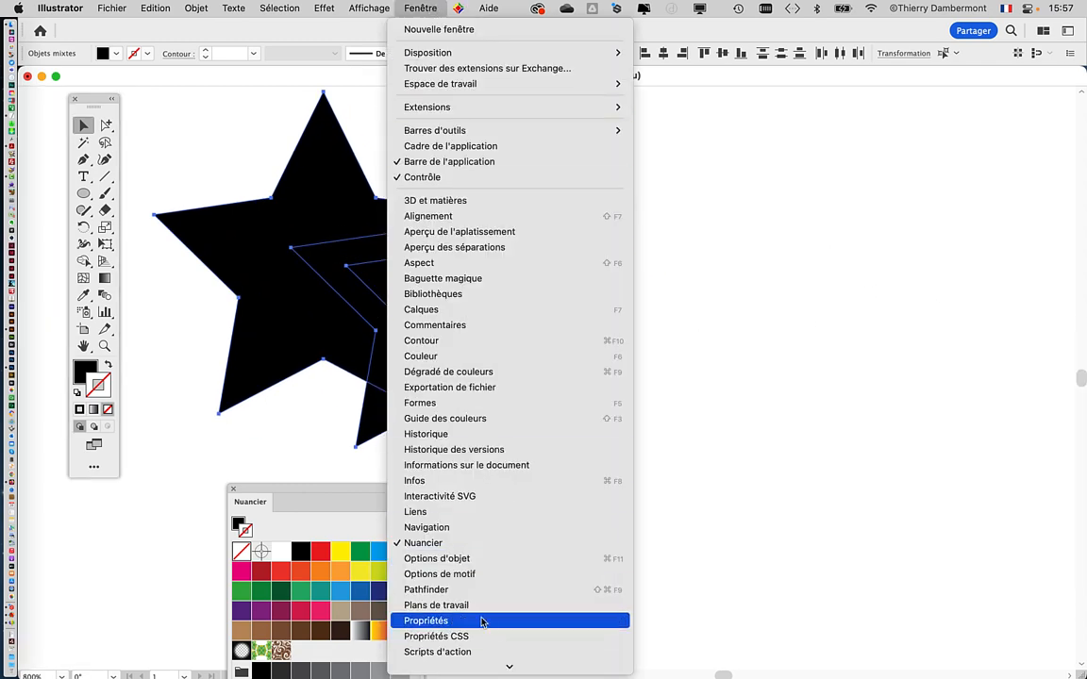
{"action": "left_click", "coordinate": [468, 589]}
{"action": "left_click_drag", "start_coordinate": [857, 481], "coordinate": [756, 186]}
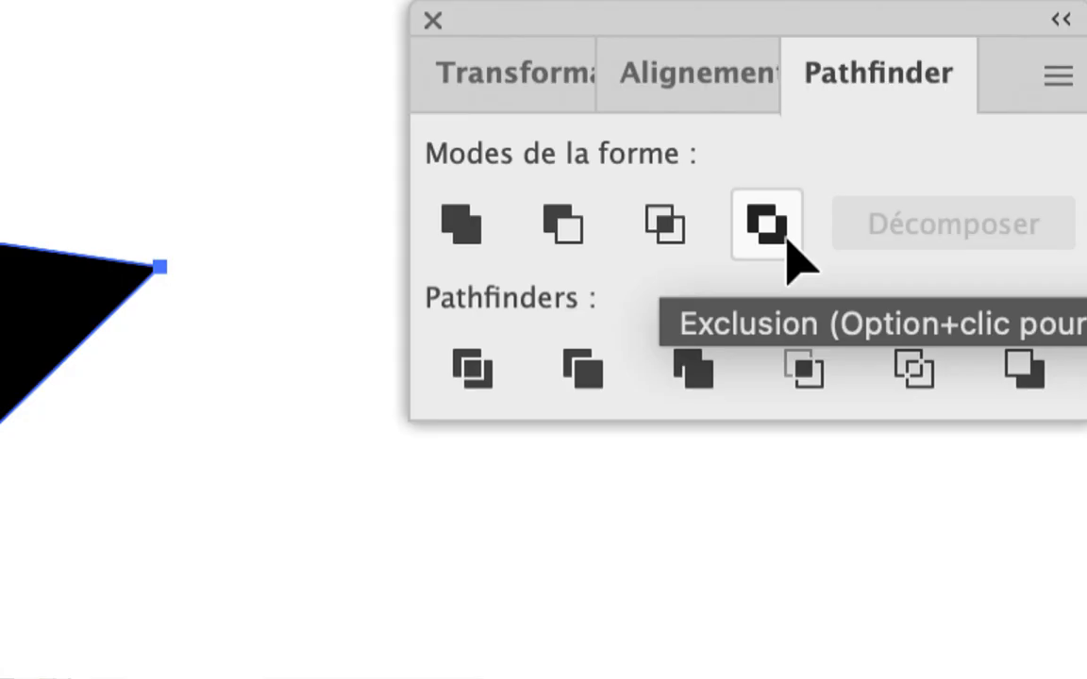
{"action": "left_click", "coordinate": [767, 225]}
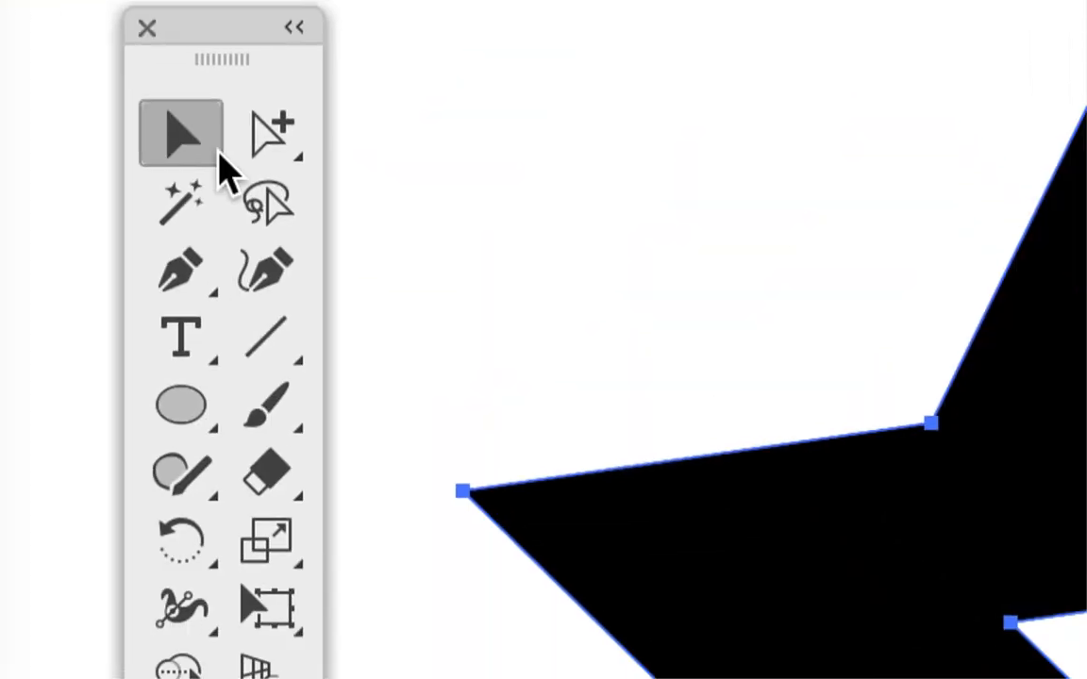
Step: Inspect the cut-outs where the two stars overlap and select the combined group again
{"action": "left_click_drag", "start_coordinate": [268, 153], "coordinate": [531, 227]}
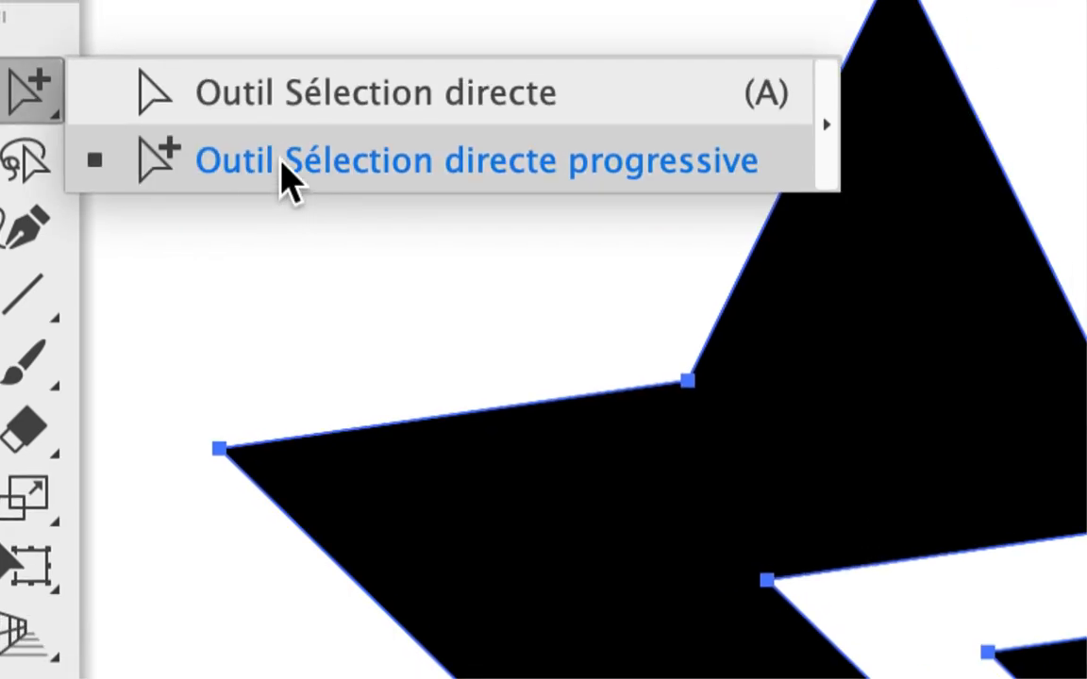
{"action": "left_click_drag", "start_coordinate": [288, 179], "coordinate": [288, 180]}
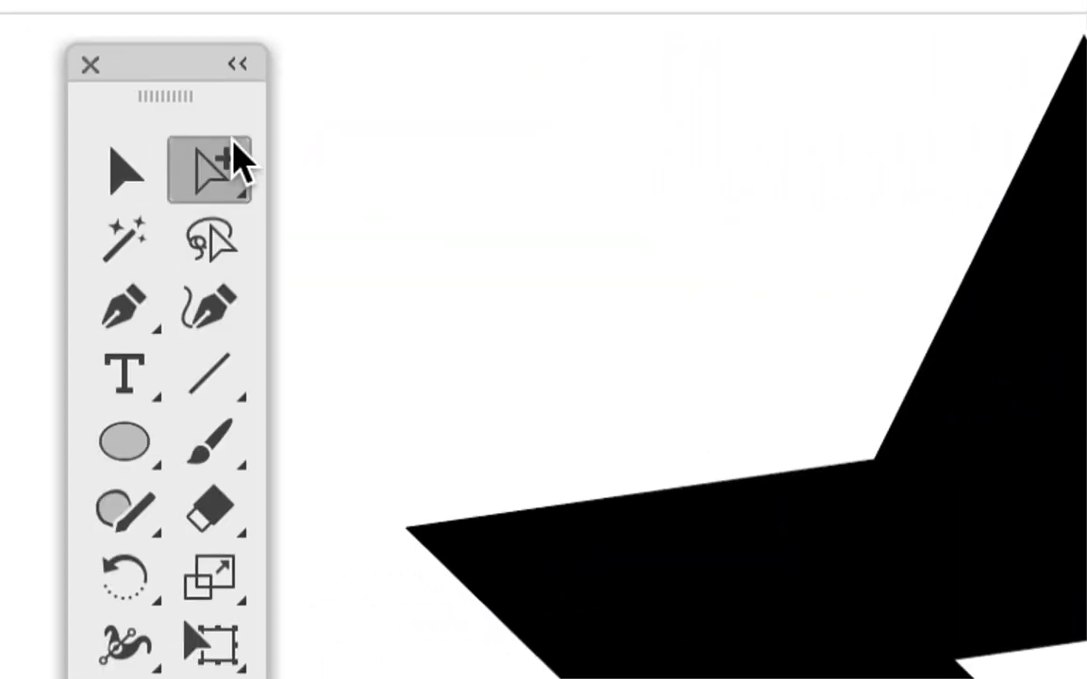
{"action": "left_click", "coordinate": [153, 158]}
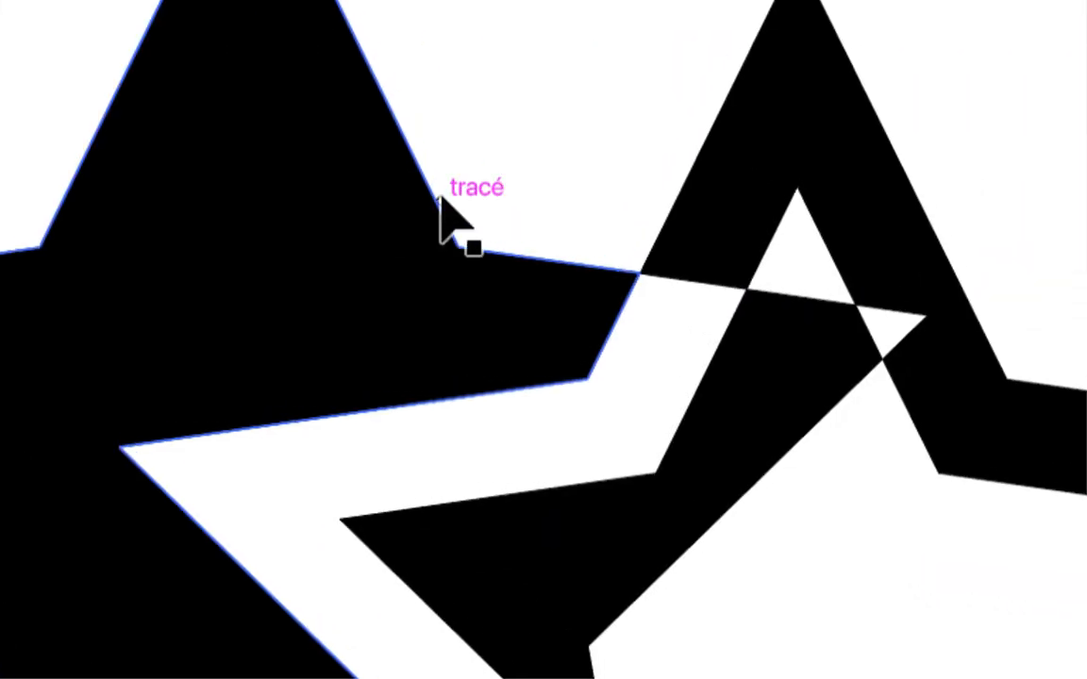
{"action": "left_click", "coordinate": [439, 196]}
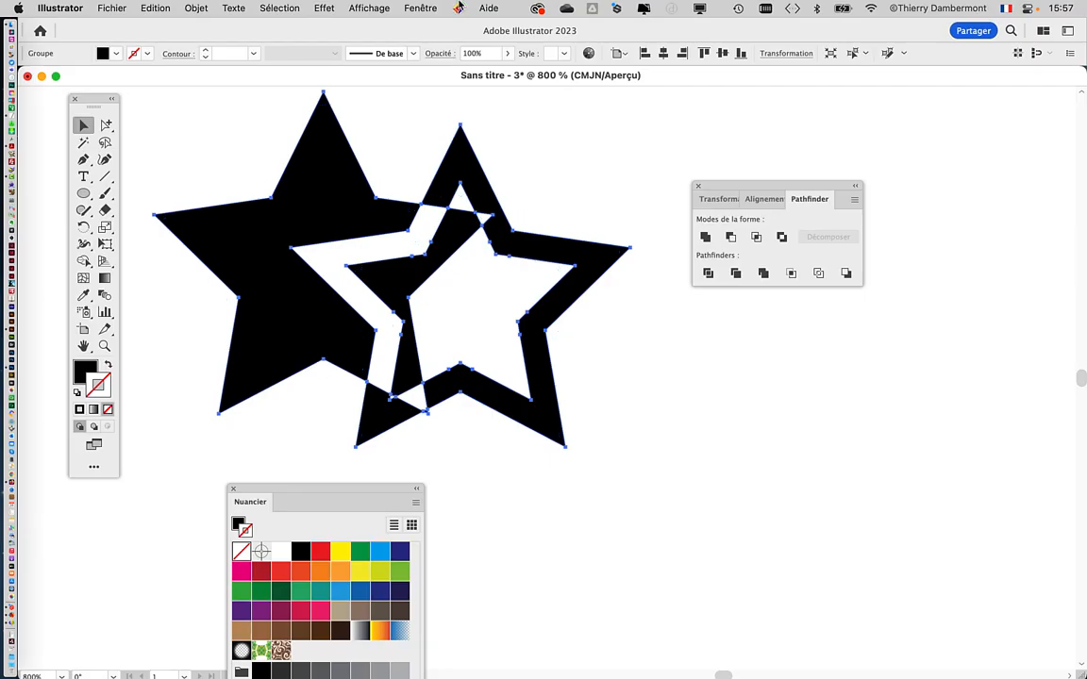
Step: Show the Layers panel beside the artwork and expand the combined star group to examine its individual pieces
{"action": "left_click", "coordinate": [421, 7]}
{"action": "left_click", "coordinate": [451, 311]}
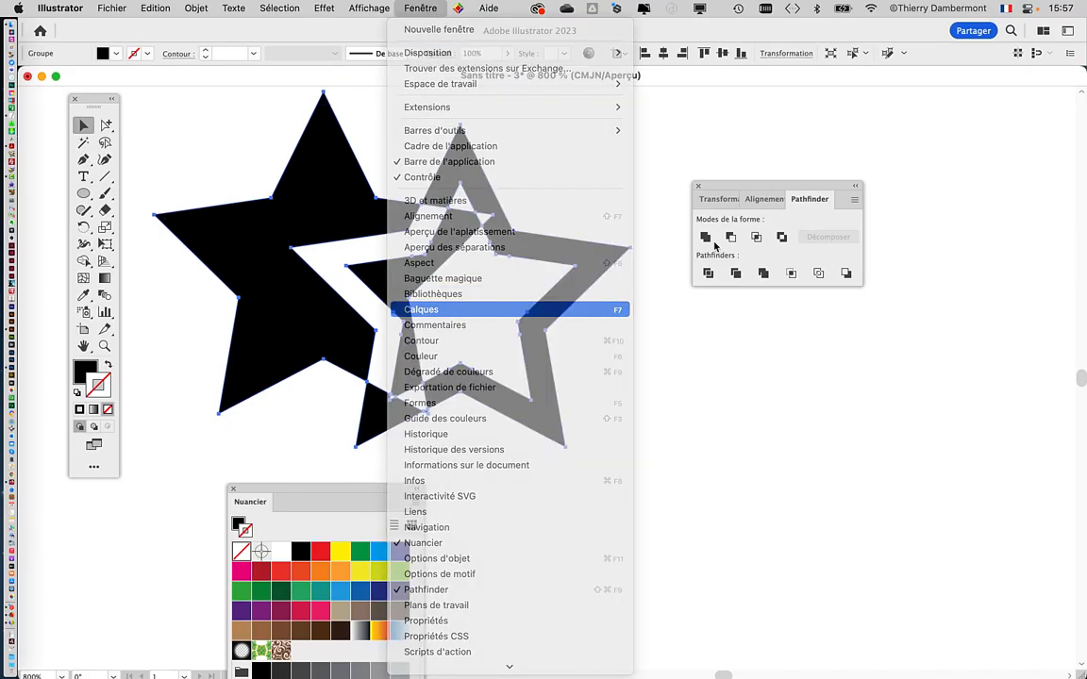
{"action": "left_click_drag", "start_coordinate": [780, 186], "coordinate": [983, 367]}
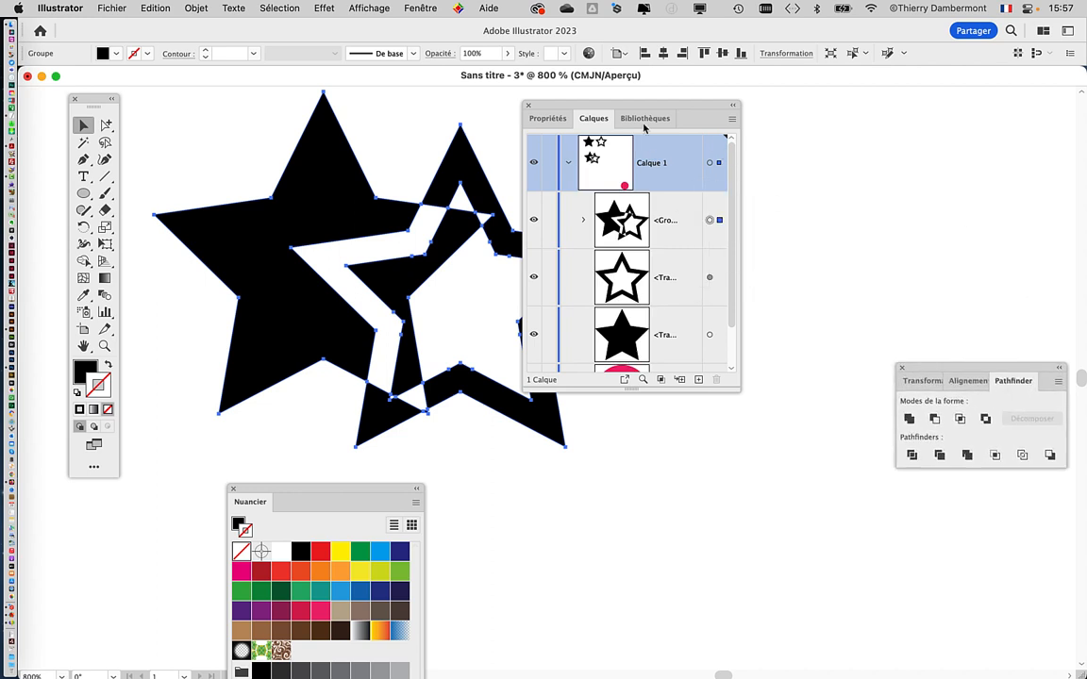
{"action": "left_click_drag", "start_coordinate": [630, 106], "coordinate": [773, 113]}
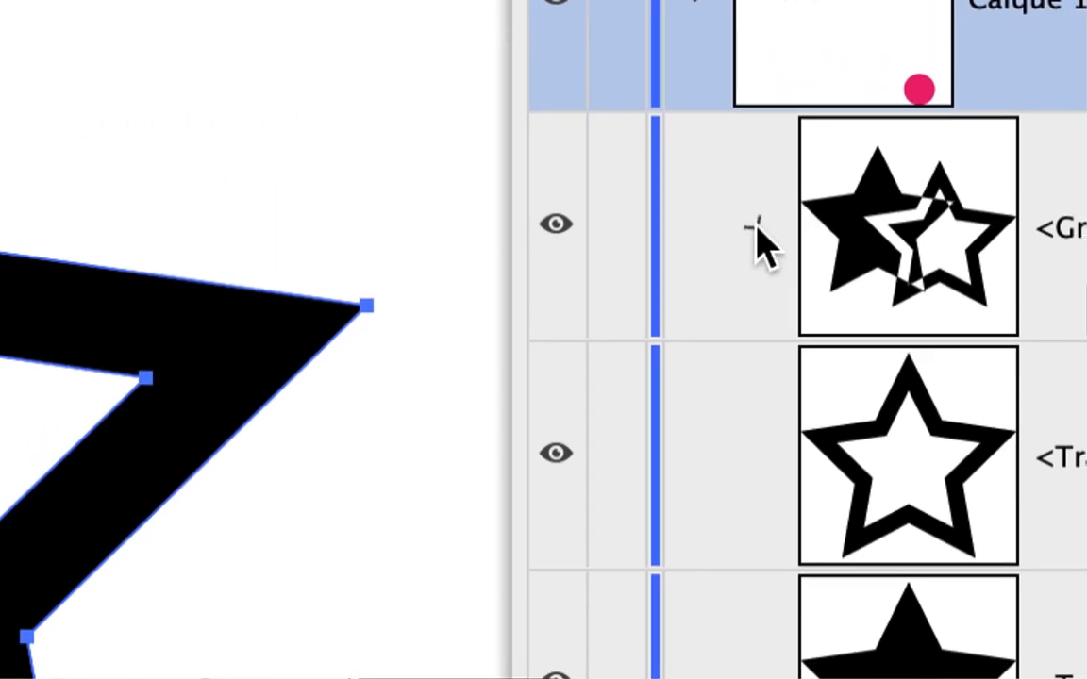
{"action": "left_click", "coordinate": [683, 243]}
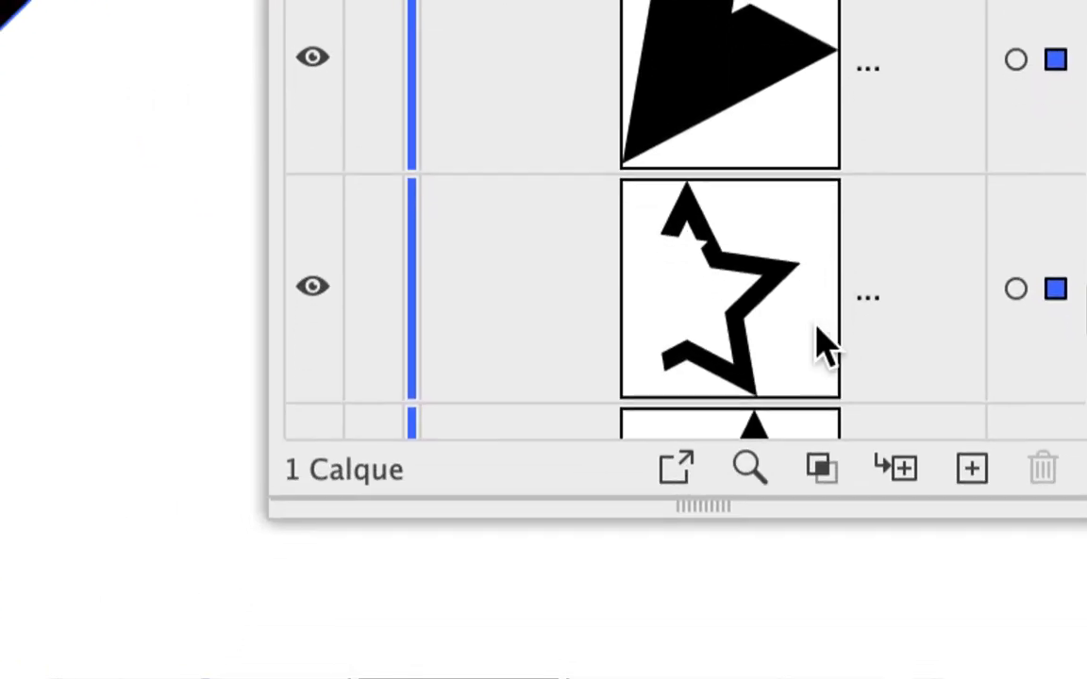
{"action": "scroll", "coordinate": [811, 326], "scroll_direction": "down", "scroll_amount": 3}
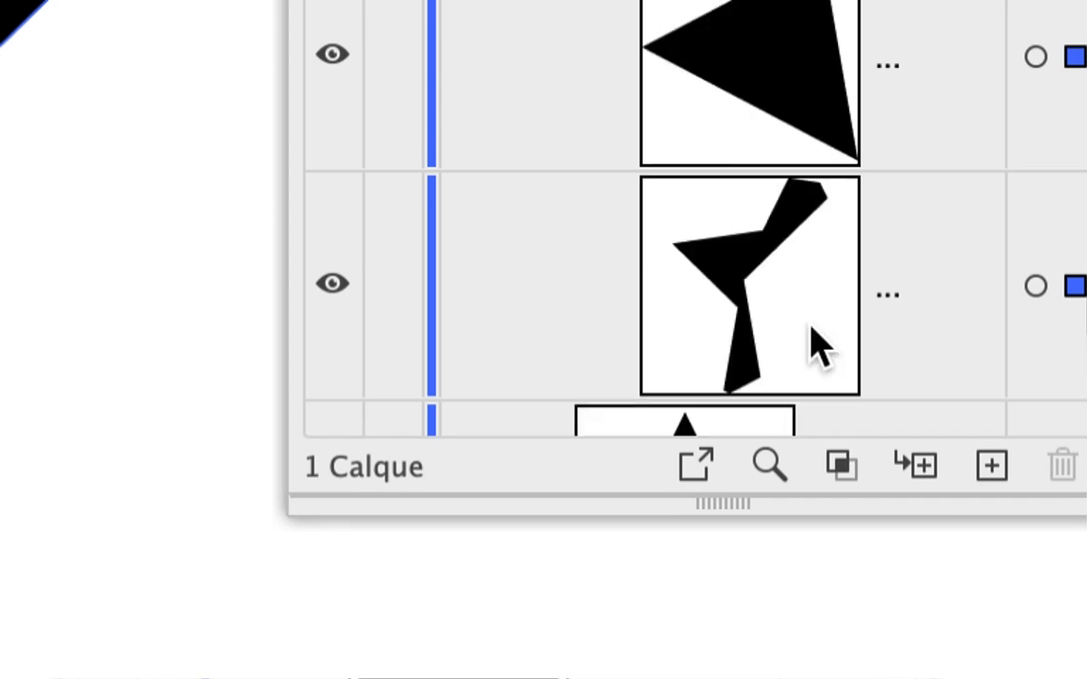
Step: Review the separate pieces of the combined star group in the Layers panel and collapse the group
{"action": "scroll", "coordinate": [811, 325], "scroll_direction": "up", "scroll_amount": 2}
{"action": "scroll", "coordinate": [810, 325], "scroll_direction": "up", "scroll_amount": 3}
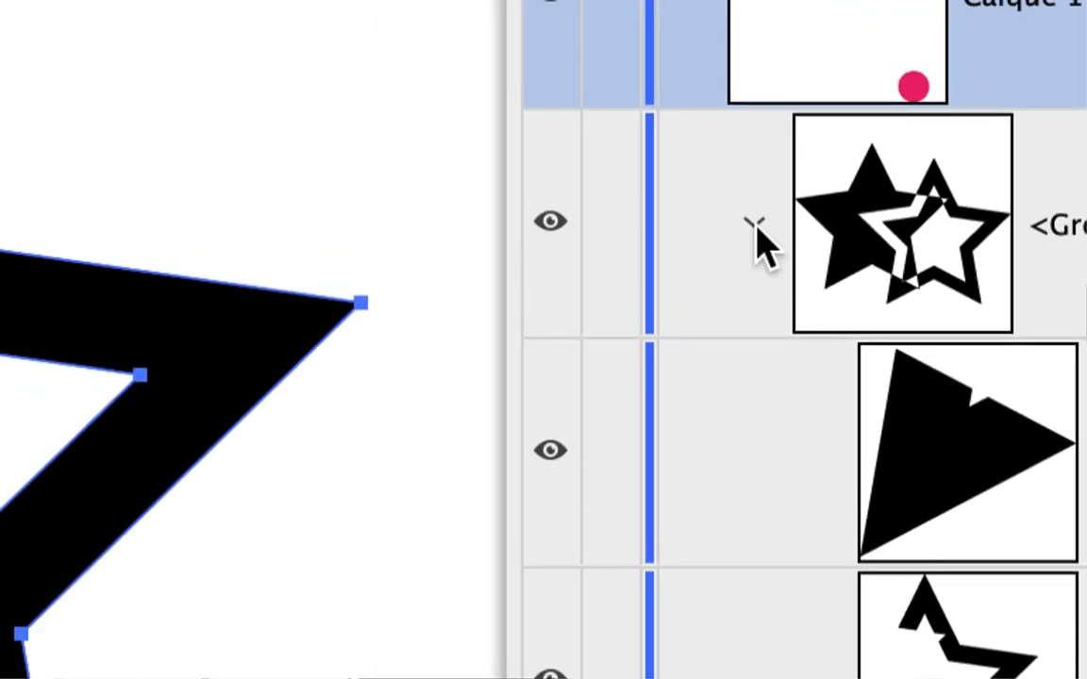
{"action": "left_click", "coordinate": [755, 225]}
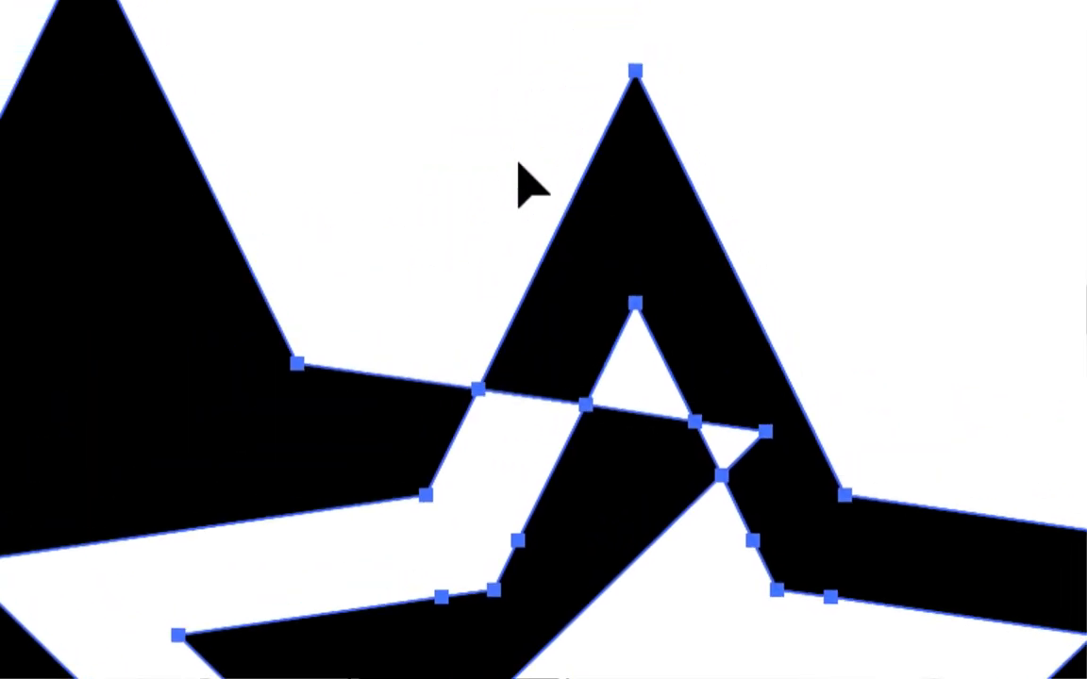
Step: Move the outlined star's right-hand piece away from the combined group with the Group Selection tool, clearing the Layers panel from it
{"action": "left_click", "coordinate": [521, 153]}
{"action": "left_click_drag", "start_coordinate": [513, 146], "coordinate": [557, 194]}
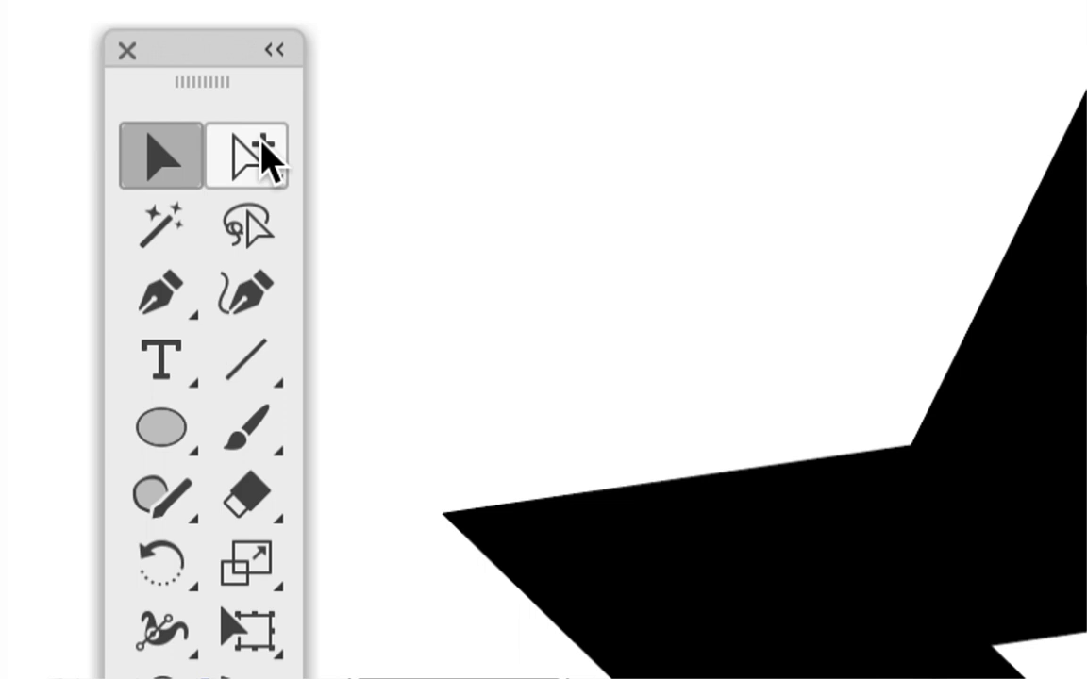
{"action": "left_click", "coordinate": [262, 155]}
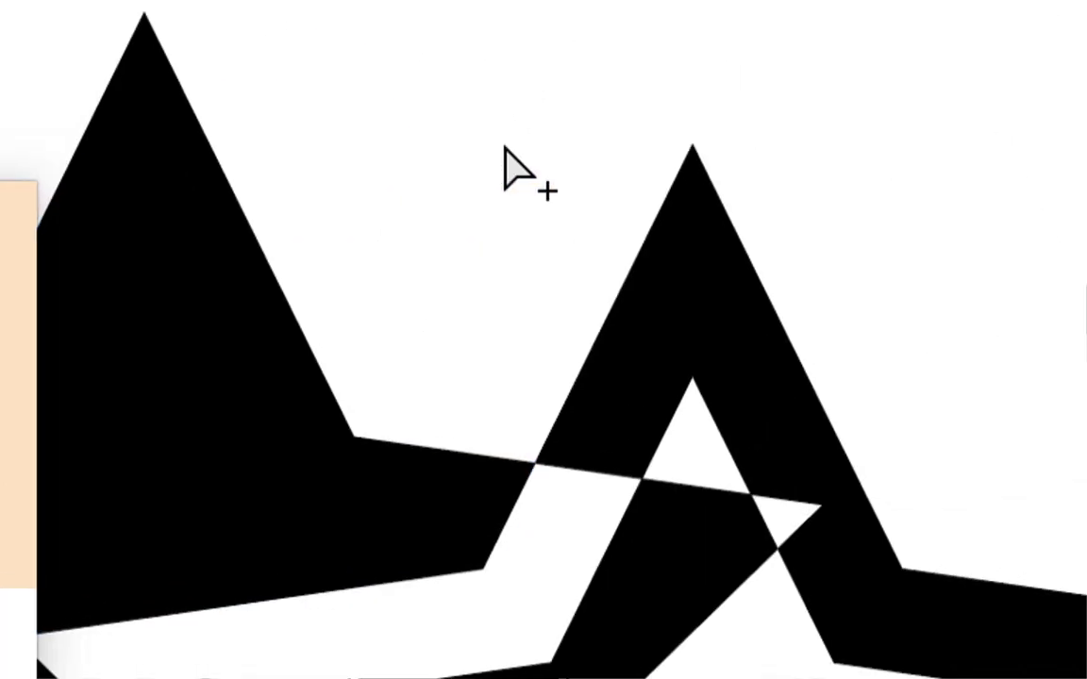
{"action": "left_click_drag", "start_coordinate": [508, 140], "coordinate": [596, 232]}
{"action": "left_click_drag", "start_coordinate": [463, 215], "coordinate": [660, 196]}
{"action": "left_click_drag", "start_coordinate": [585, 212], "coordinate": [587, 212]}
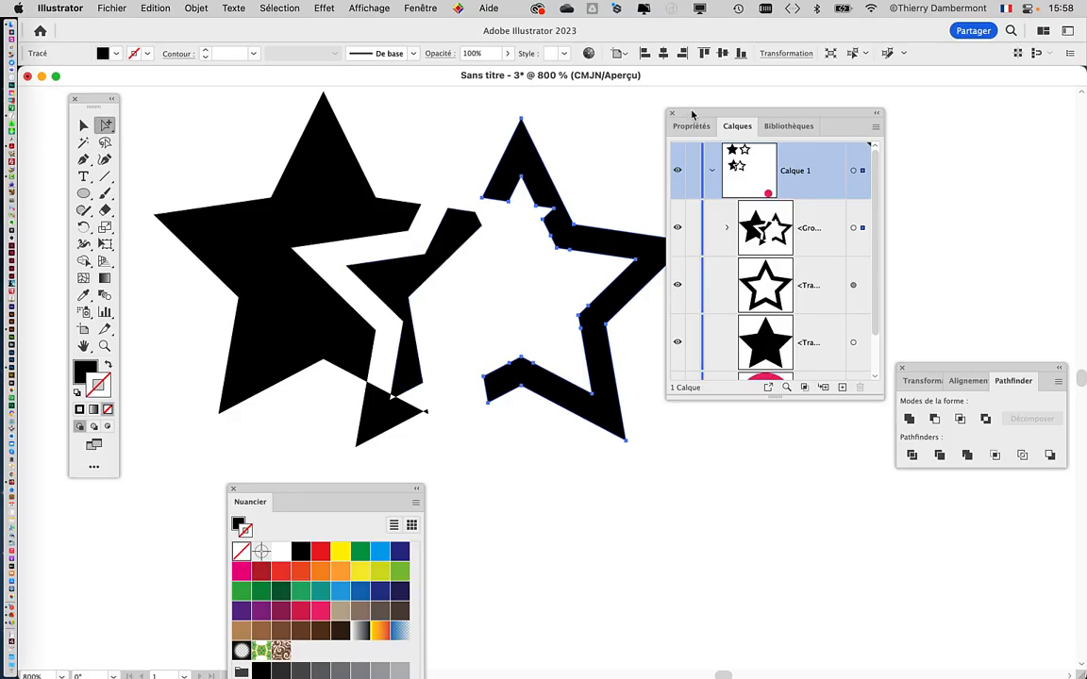
{"action": "left_click_drag", "start_coordinate": [691, 115], "coordinate": [806, 113]}
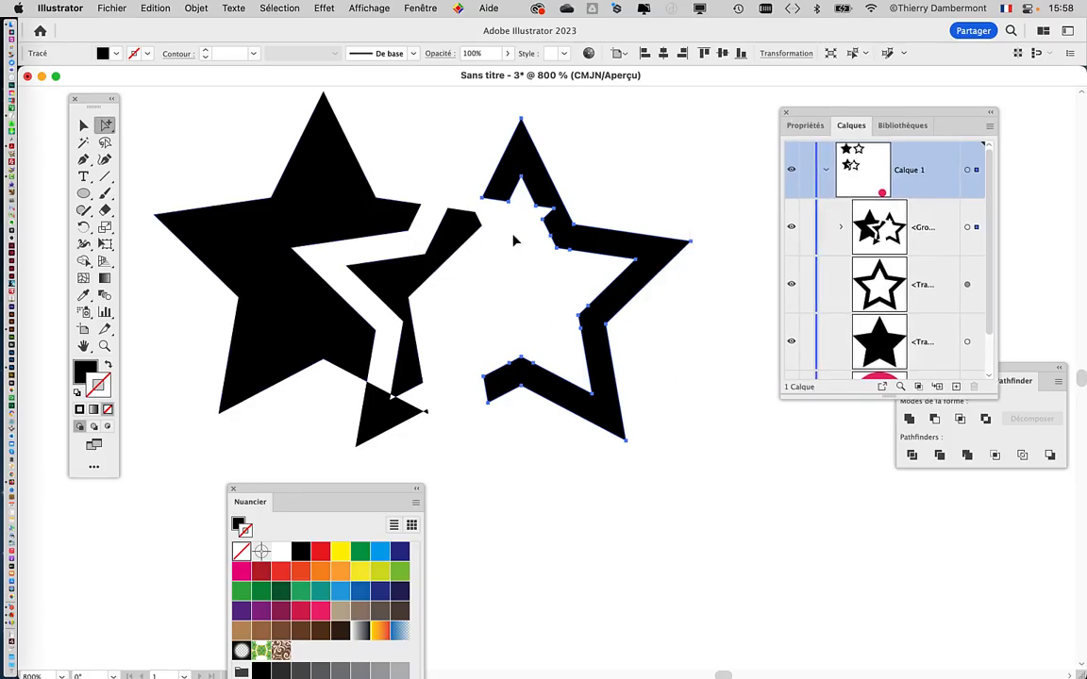
Step: Undo the piece move and the Exclude combination, and arrange the Layers and Pathfinder panels beside the two separate stars
{"action": "key", "text": "super+z"}
{"action": "key", "text": "super+z"}
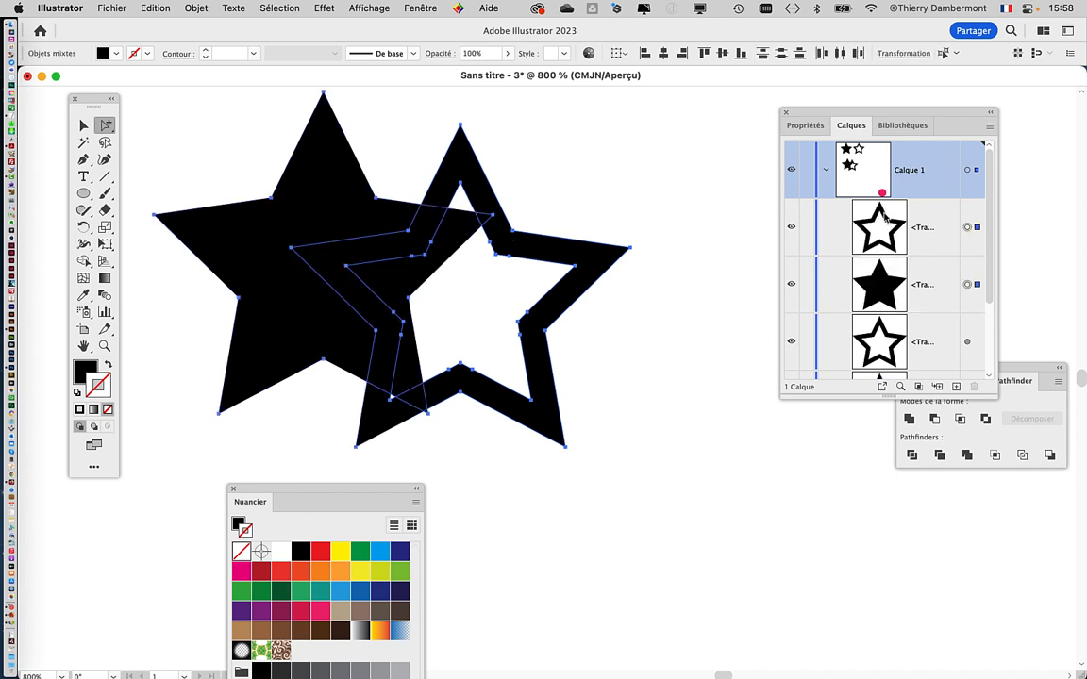
{"action": "left_click_drag", "start_coordinate": [909, 115], "coordinate": [711, 88]}
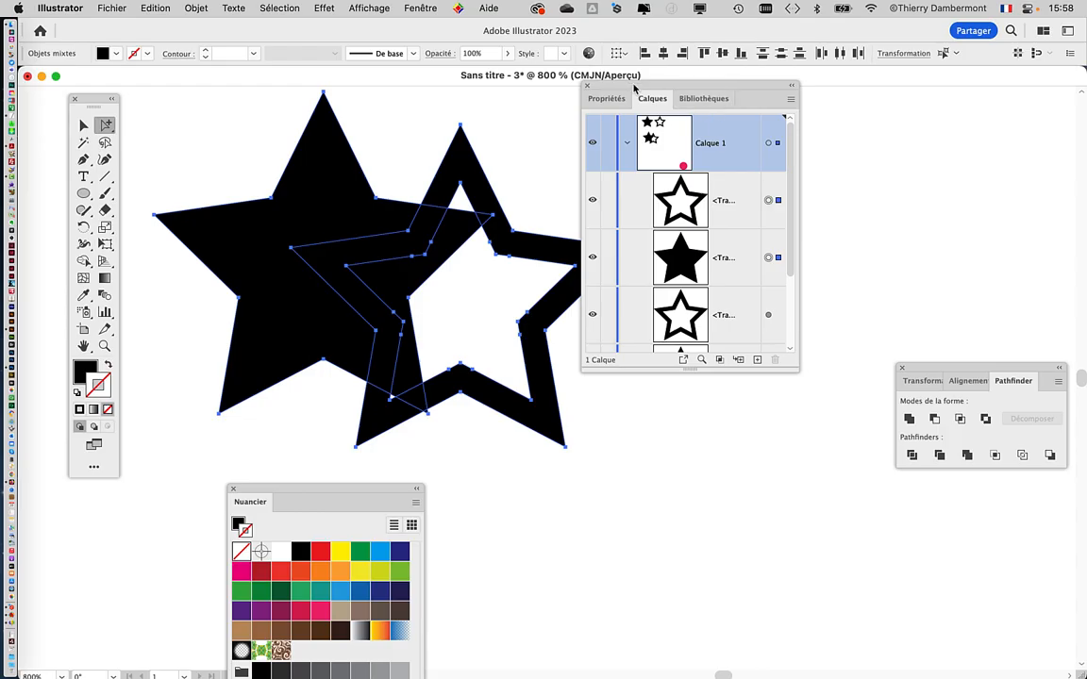
{"action": "left_click_drag", "start_coordinate": [634, 88], "coordinate": [653, 397]}
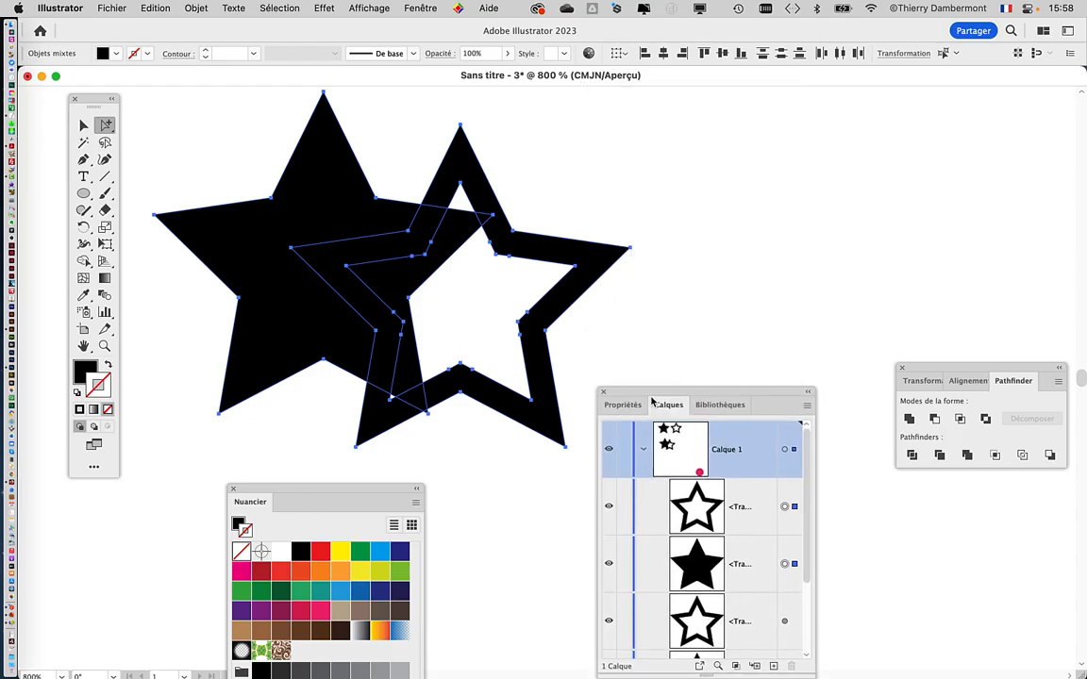
{"action": "scroll", "coordinate": [477, 259], "scroll_direction": "down", "scroll_amount": 1}
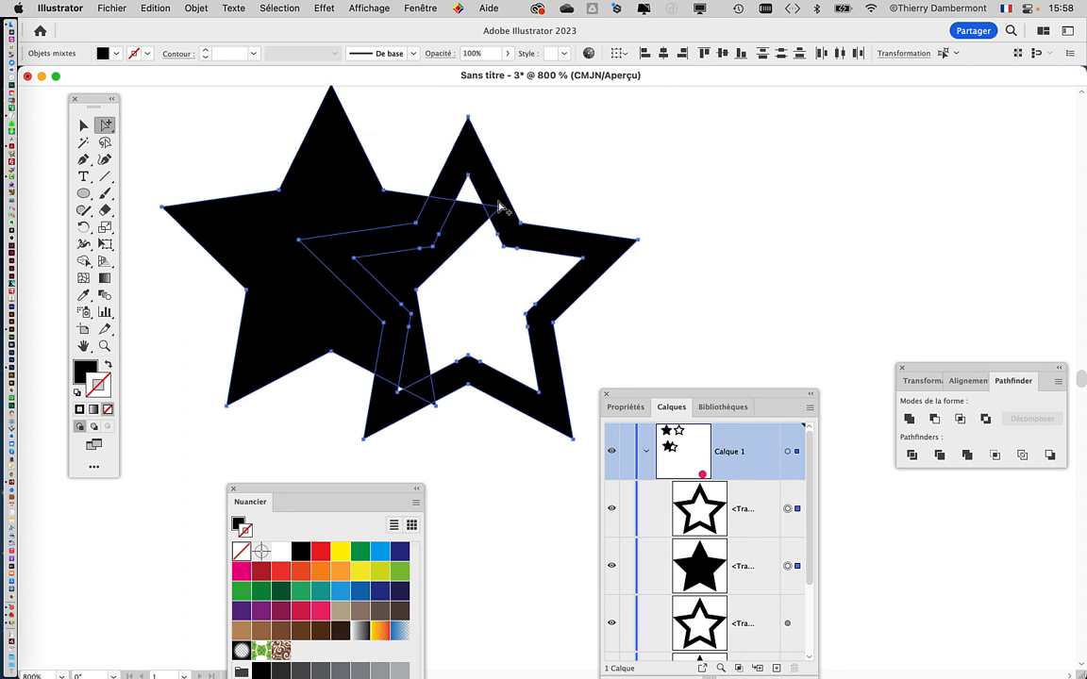
{"action": "left_click_drag", "start_coordinate": [924, 370], "coordinate": [715, 123]}
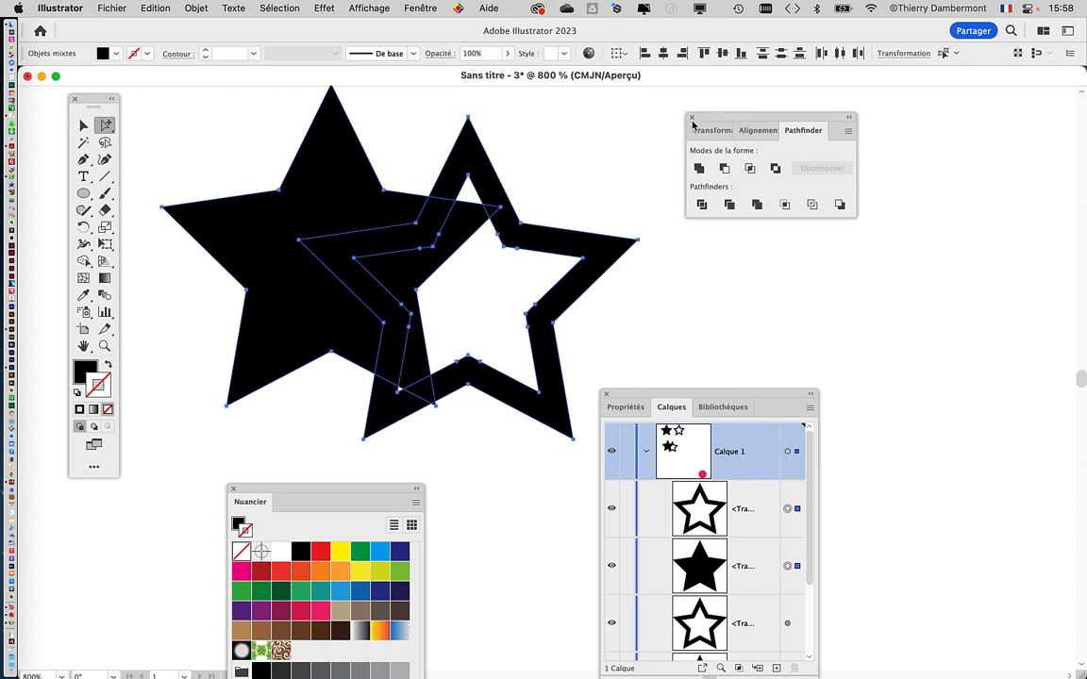
Step: Select the filled and outlined stars together and combine them with Pathfinder Exclude as an editable compound shape
{"action": "left_click", "coordinate": [432, 142]}
{"action": "left_click_drag", "start_coordinate": [503, 192], "coordinate": [505, 194]}
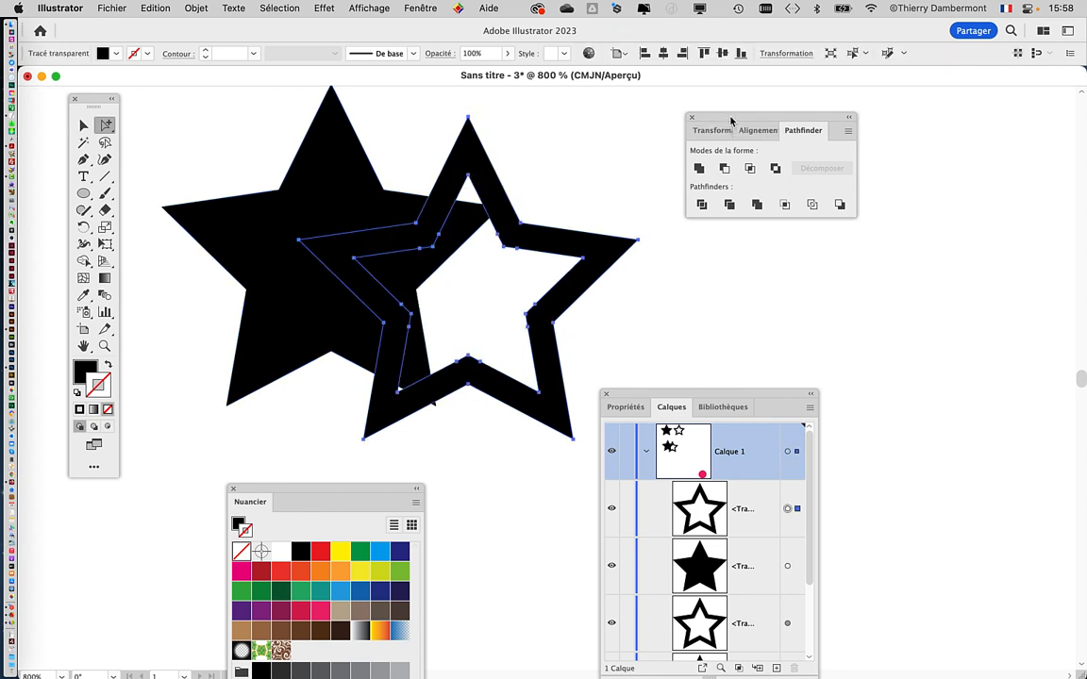
{"action": "left_click_drag", "start_coordinate": [730, 121], "coordinate": [802, 156]}
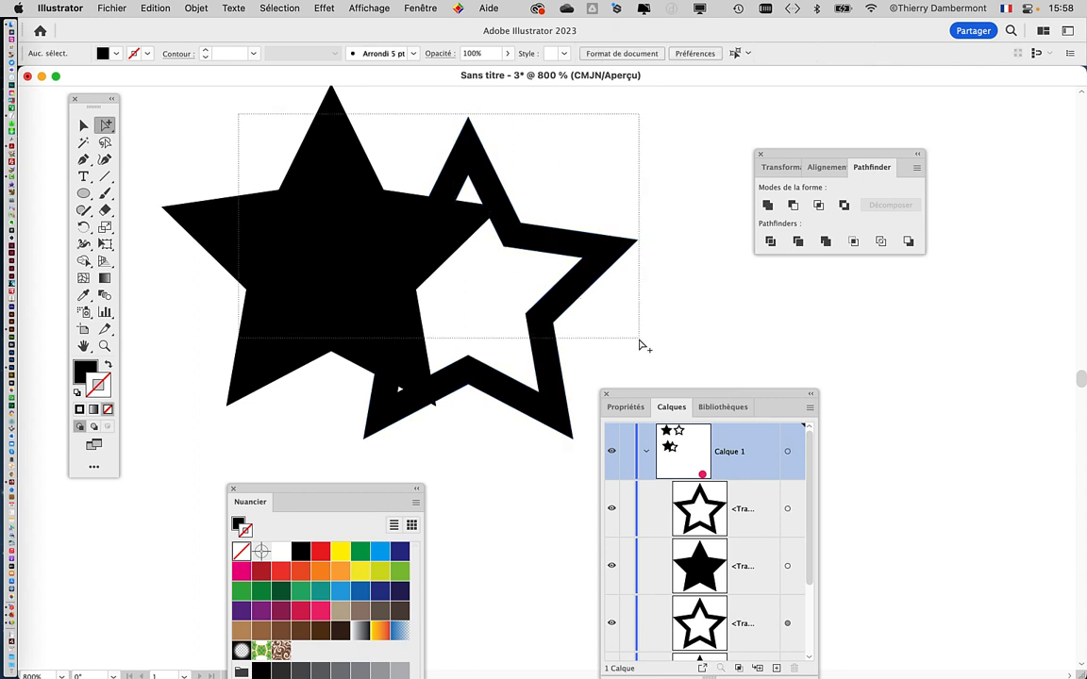
{"action": "left_click_drag", "start_coordinate": [639, 344], "coordinate": [642, 339]}
{"action": "left_click_drag", "start_coordinate": [797, 157], "coordinate": [739, 133]}
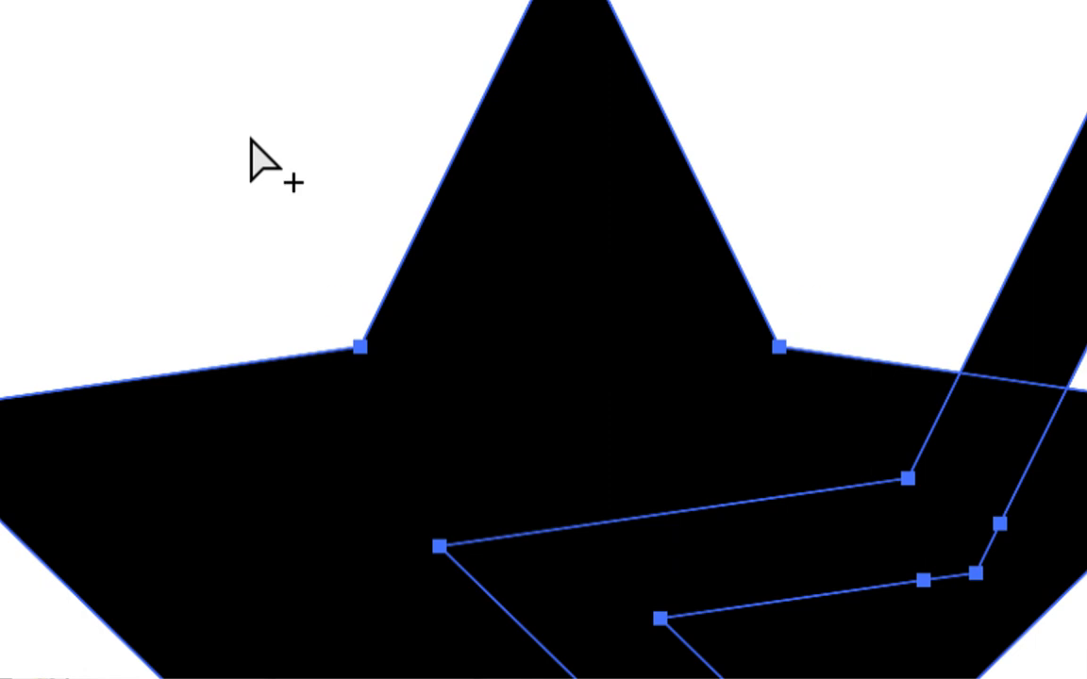
{"action": "left_click_drag", "start_coordinate": [251, 138], "coordinate": [494, 244]}
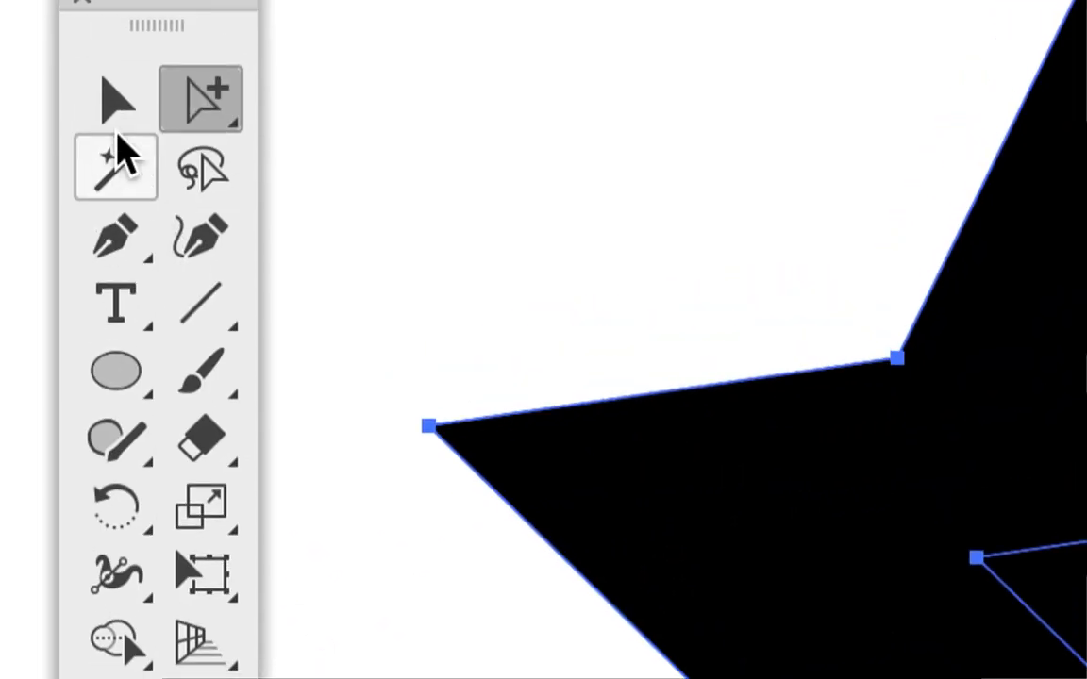
{"action": "left_click", "coordinate": [116, 102]}
{"action": "left_click", "coordinate": [175, 135]}
{"action": "left_click_drag", "start_coordinate": [176, 134], "coordinate": [473, 250]}
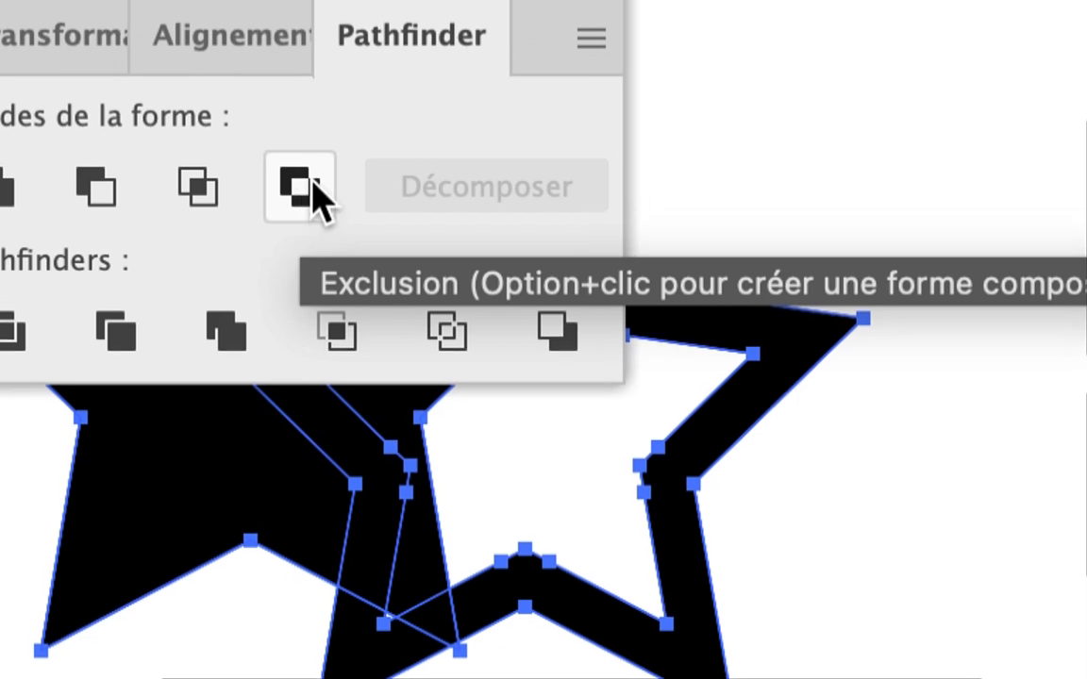
{"action": "left_click", "coordinate": [304, 181], "text": "alt"}
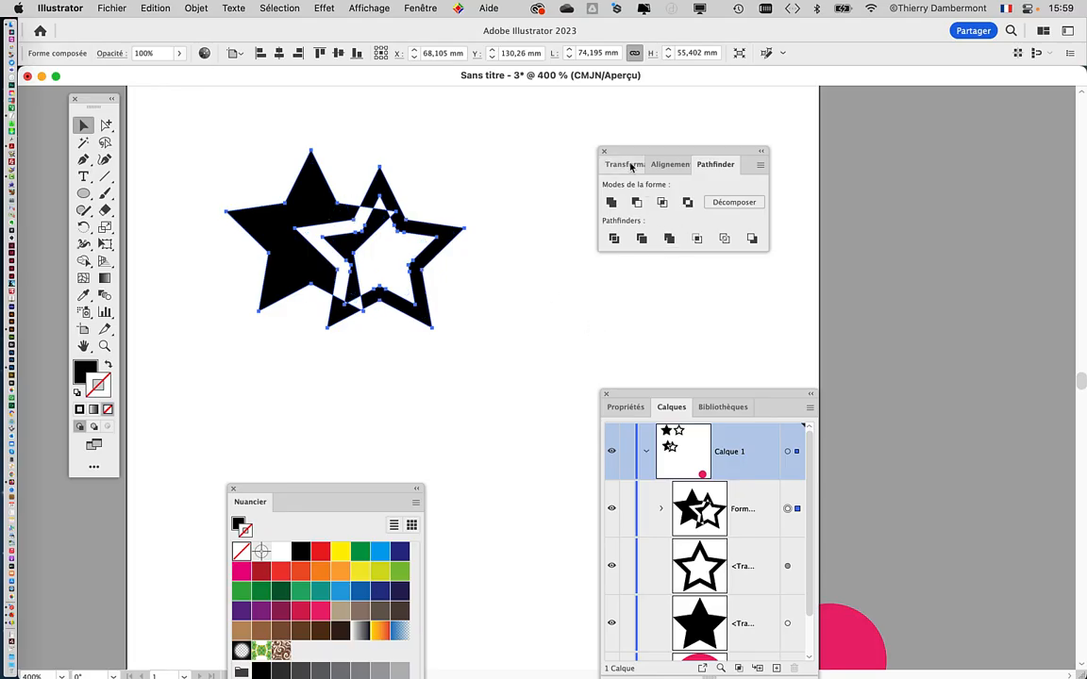
Step: Place the Layers panel beside the artwork and examine the two stars nested inside the compound shape
{"action": "left_click_drag", "start_coordinate": [634, 153], "coordinate": [195, 427]}
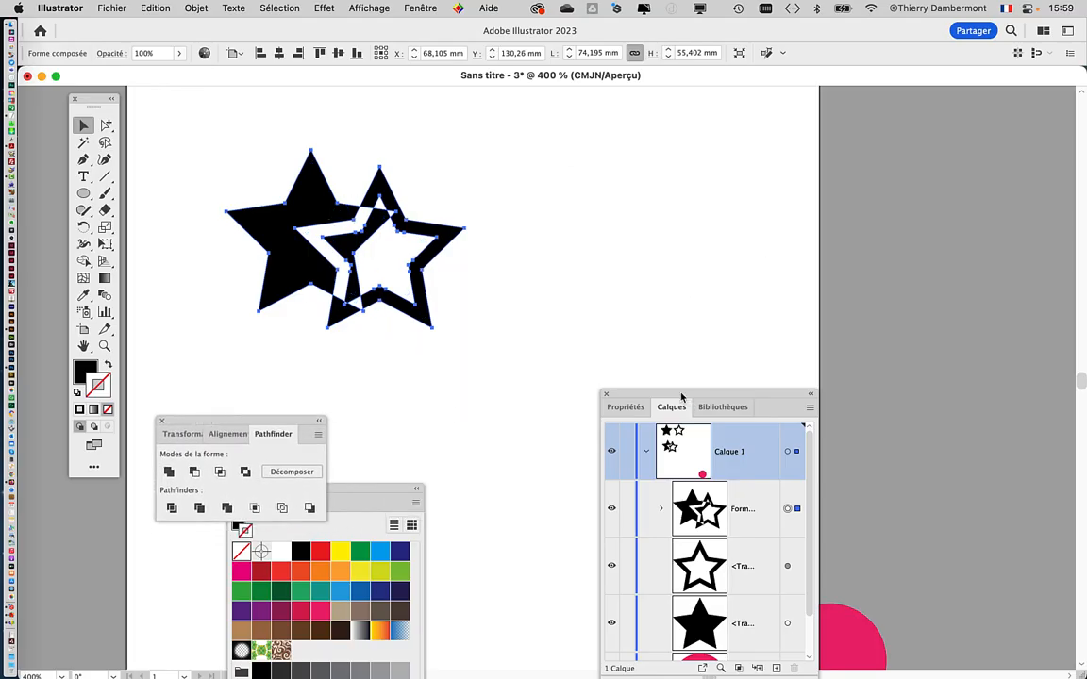
{"action": "left_click_drag", "start_coordinate": [681, 396], "coordinate": [606, 162]}
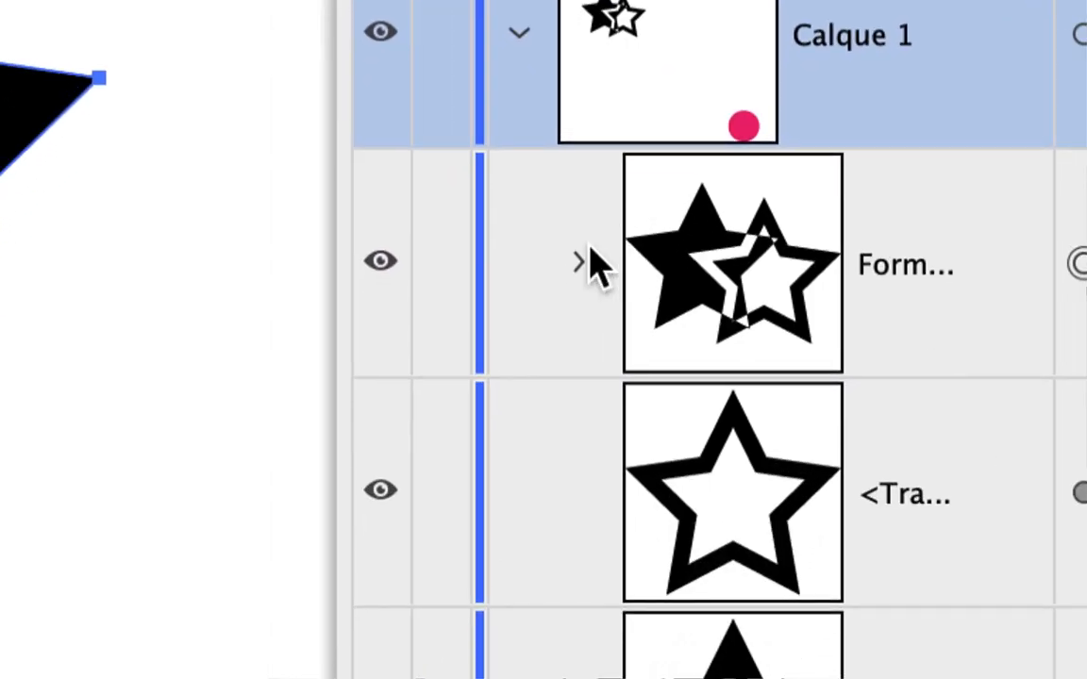
{"action": "left_click", "coordinate": [581, 262]}
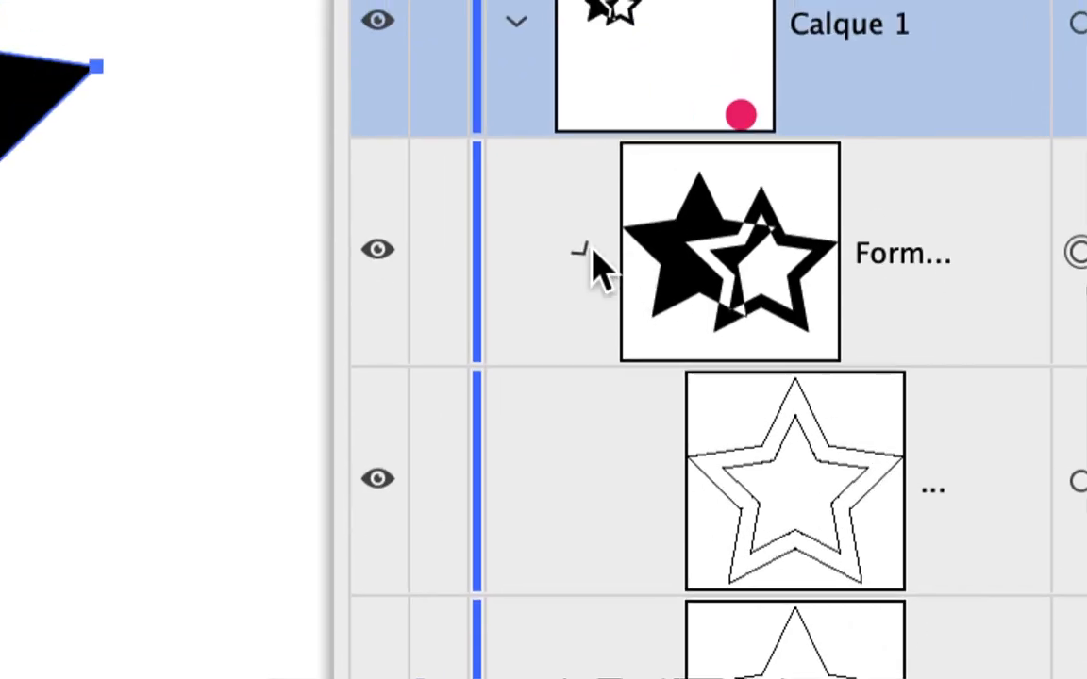
{"action": "left_click", "coordinate": [592, 250]}
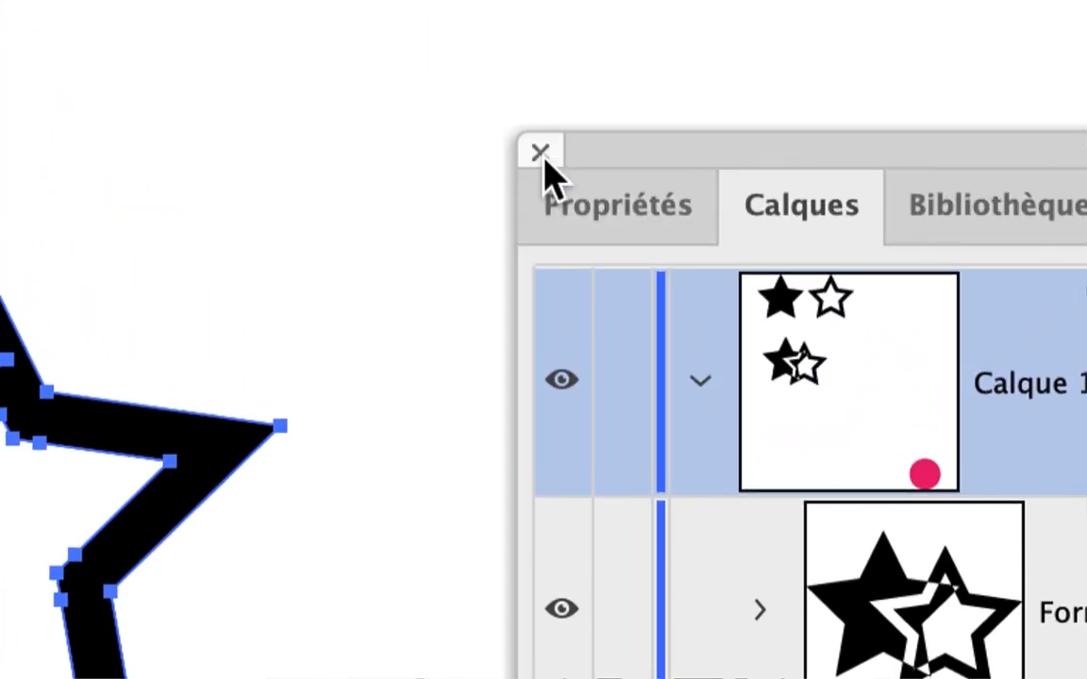
{"action": "left_click", "coordinate": [540, 153]}
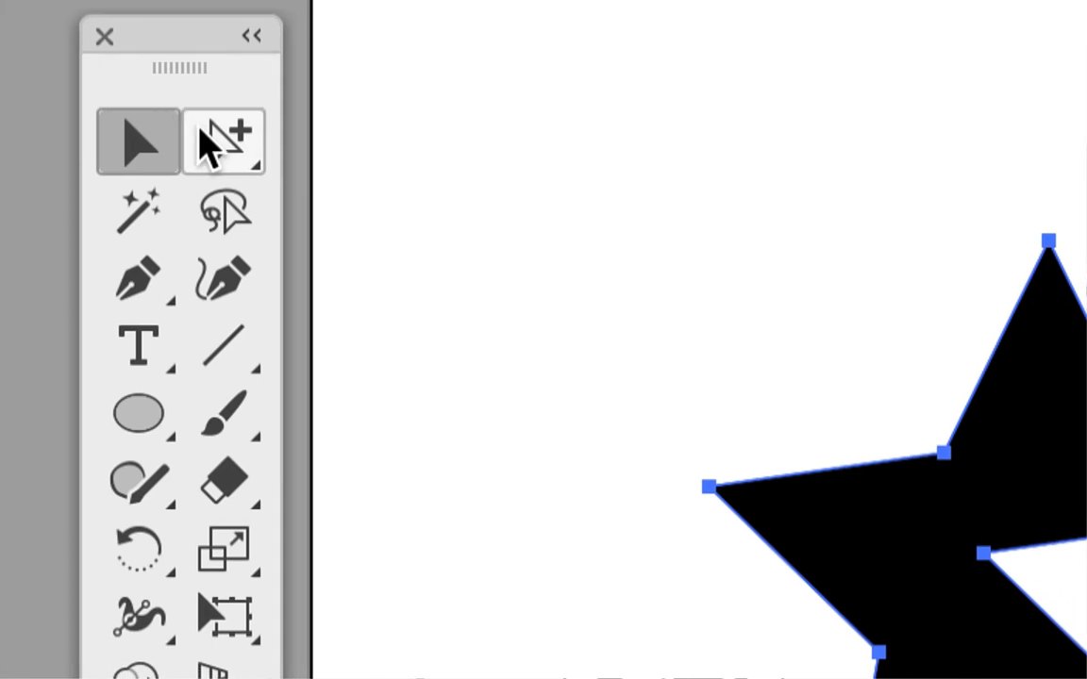
Step: Move only the outlined star inside the compound shape to the filled star's left side with the Group Selection tool
{"action": "left_click", "coordinate": [210, 132]}
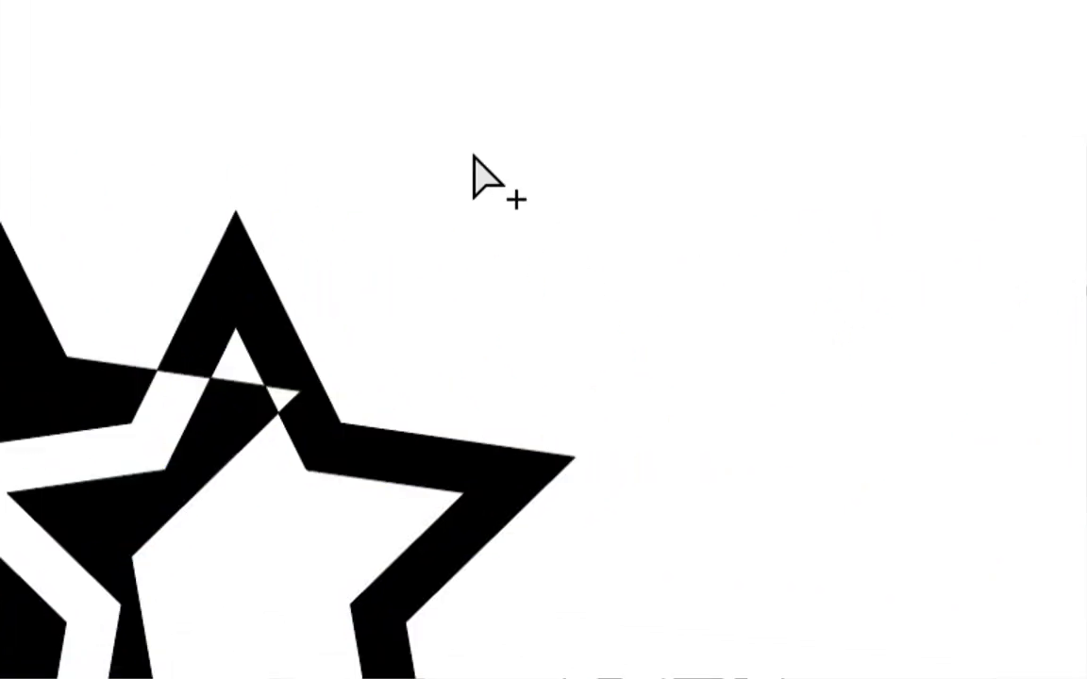
{"action": "left_click_drag", "start_coordinate": [170, 165], "coordinate": [340, 337]}
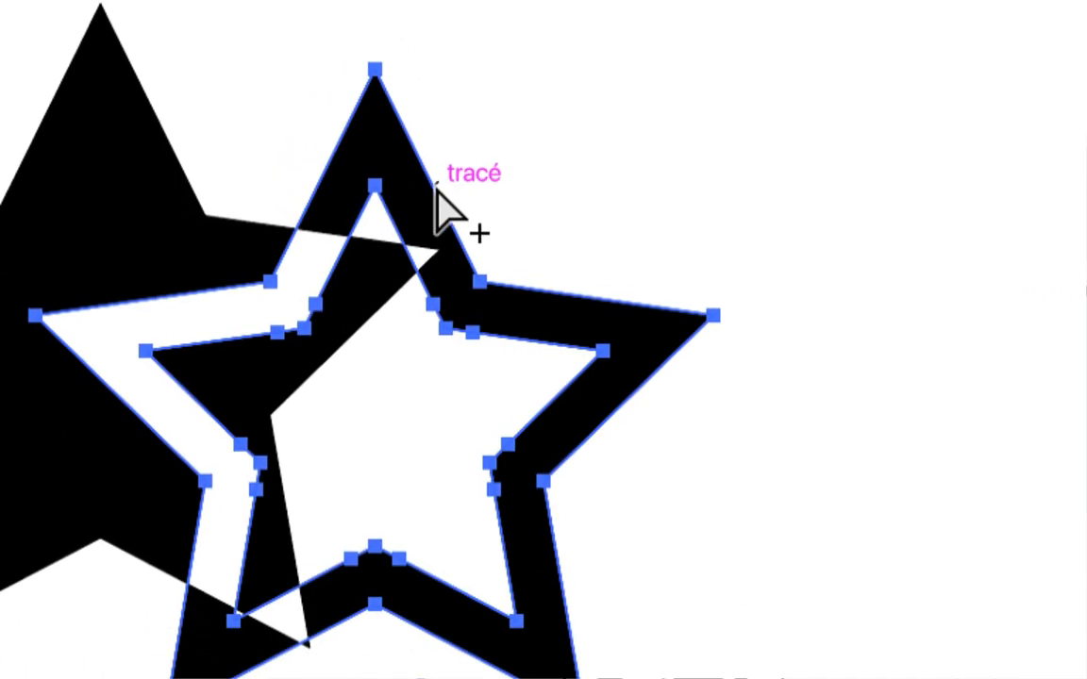
{"action": "left_click_drag", "start_coordinate": [404, 185], "coordinate": [337, 198]}
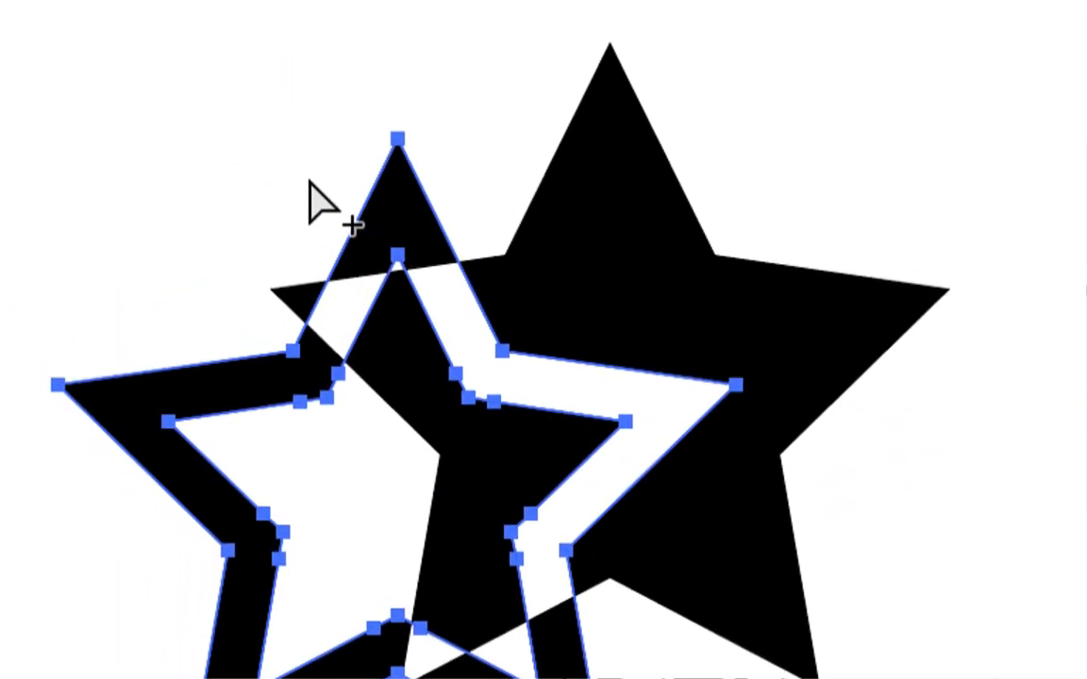
{"action": "left_click", "coordinate": [194, 151]}
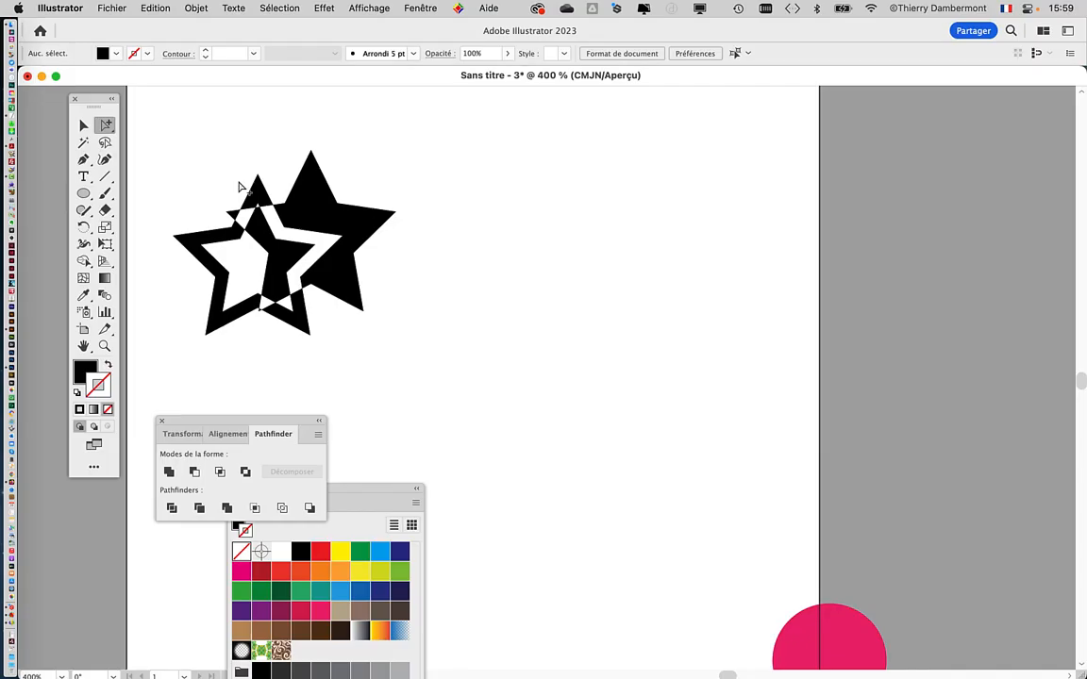
Step: Move the outlined star up and right over the filled star, and shift it about 12.2 mm further right and 2.5 mm down
{"action": "scroll", "coordinate": [224, 251], "scroll_direction": "up", "scroll_amount": 1}
{"action": "scroll", "coordinate": [395, 272], "scroll_direction": "left", "scroll_amount": 3}
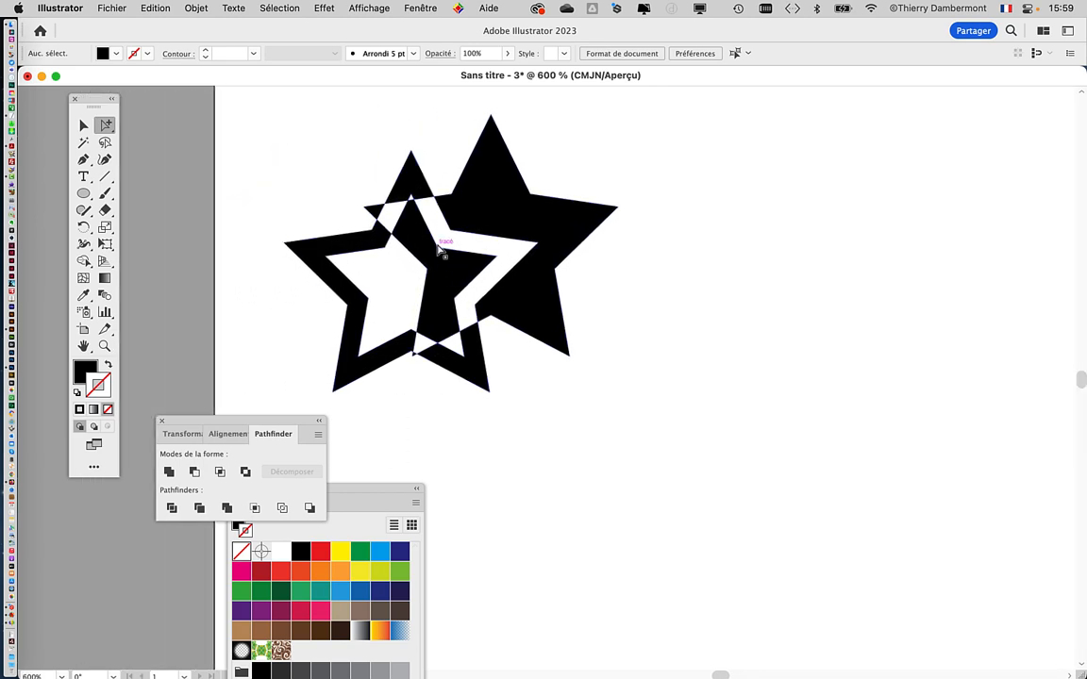
{"action": "scroll", "coordinate": [441, 249], "scroll_direction": "up", "scroll_amount": 1}
{"action": "scroll", "coordinate": [663, 308], "scroll_direction": "left", "scroll_amount": 4}
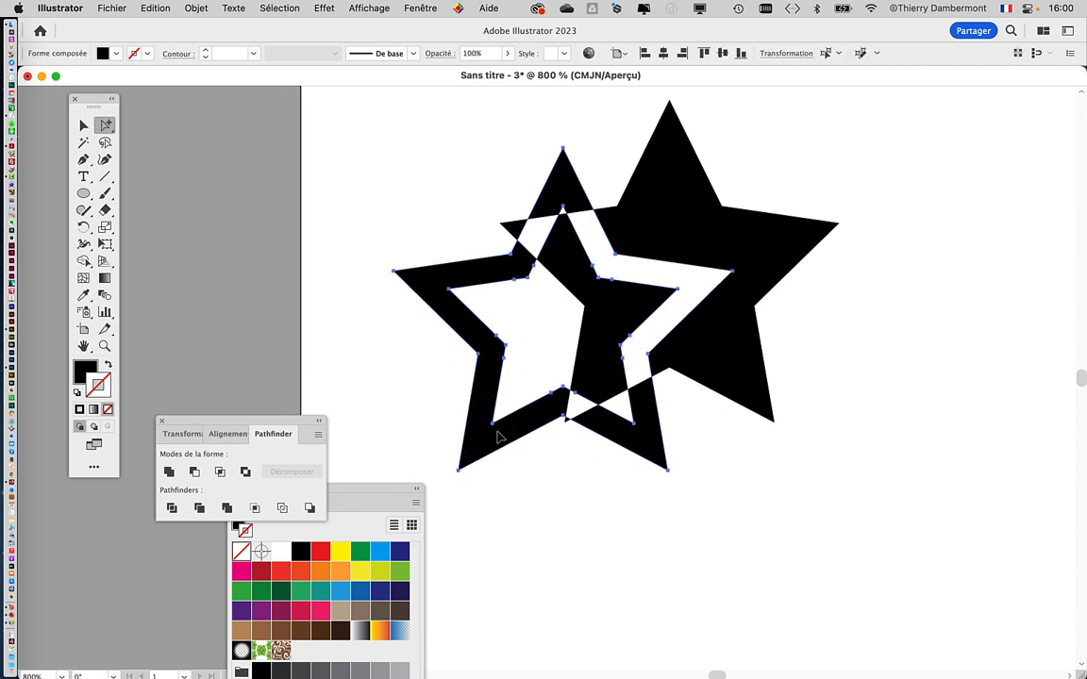
{"action": "left_click_drag", "start_coordinate": [500, 436], "coordinate": [667, 326]}
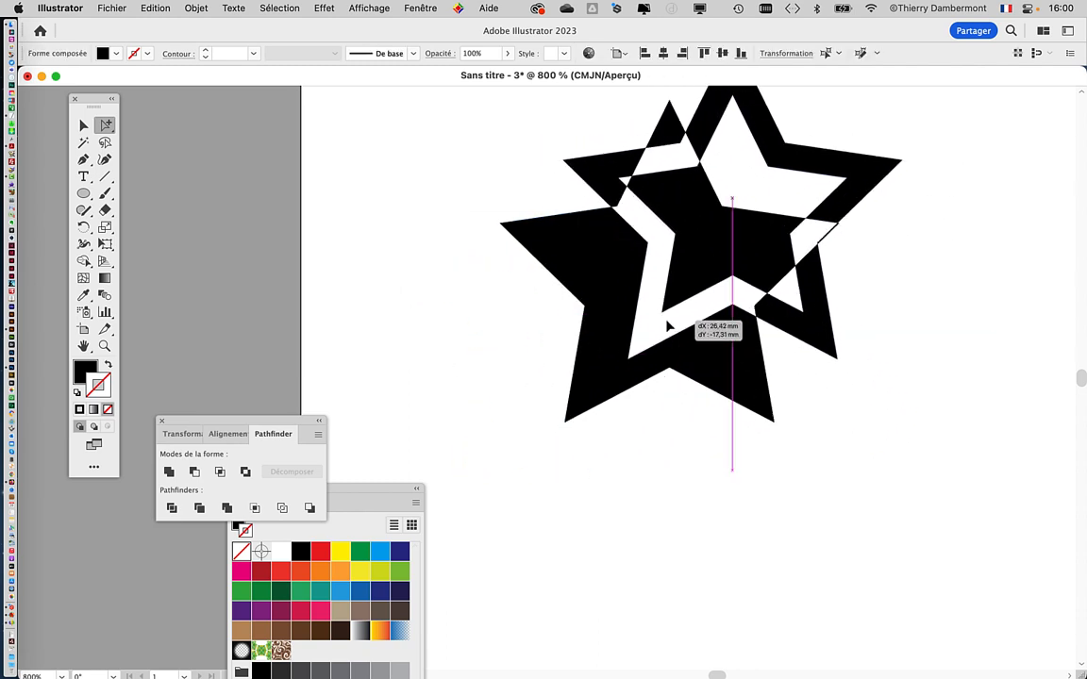
{"action": "scroll", "coordinate": [733, 439], "scroll_direction": "down", "scroll_amount": 1}
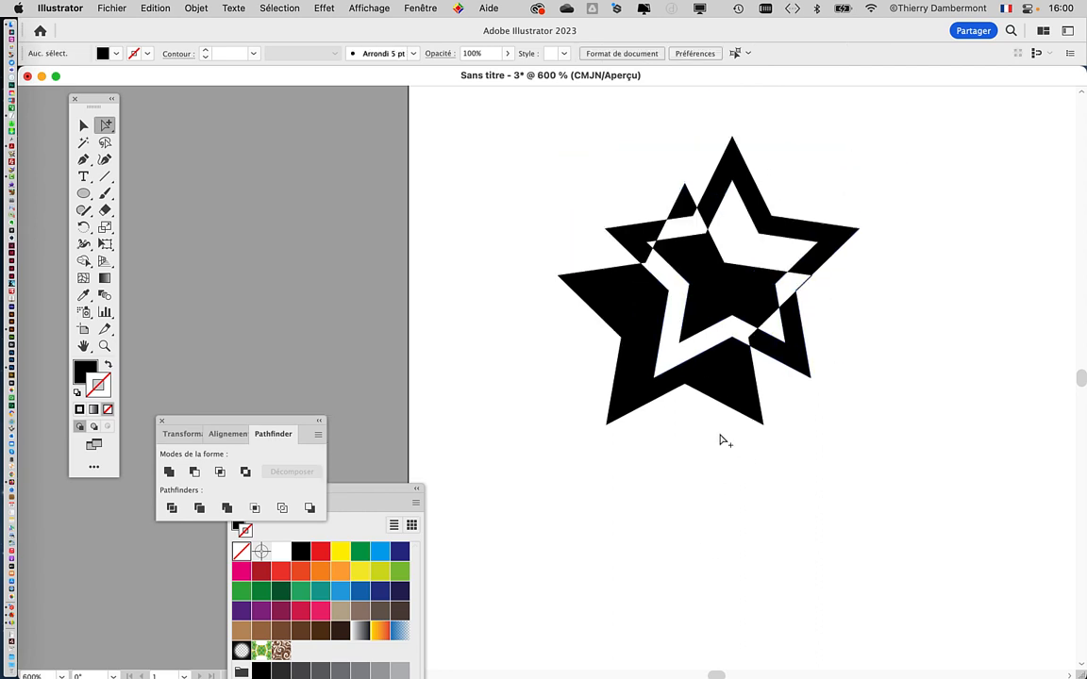
{"action": "left_click_drag", "start_coordinate": [702, 447], "coordinate": [520, 453]}
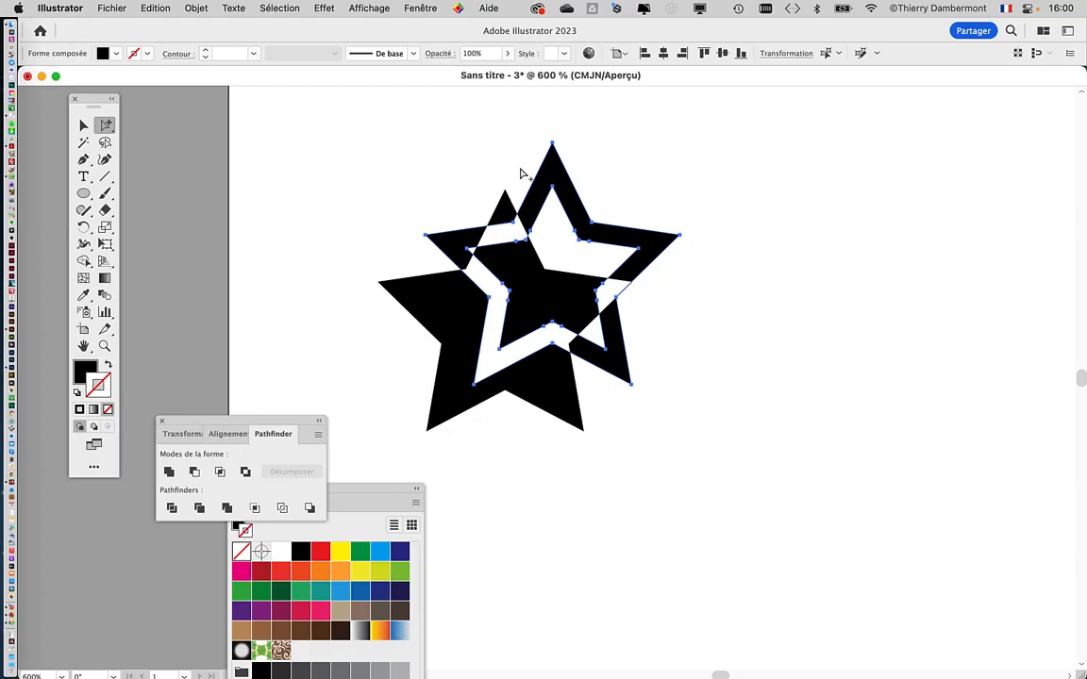
{"action": "left_click_drag", "start_coordinate": [544, 189], "coordinate": [590, 211]}
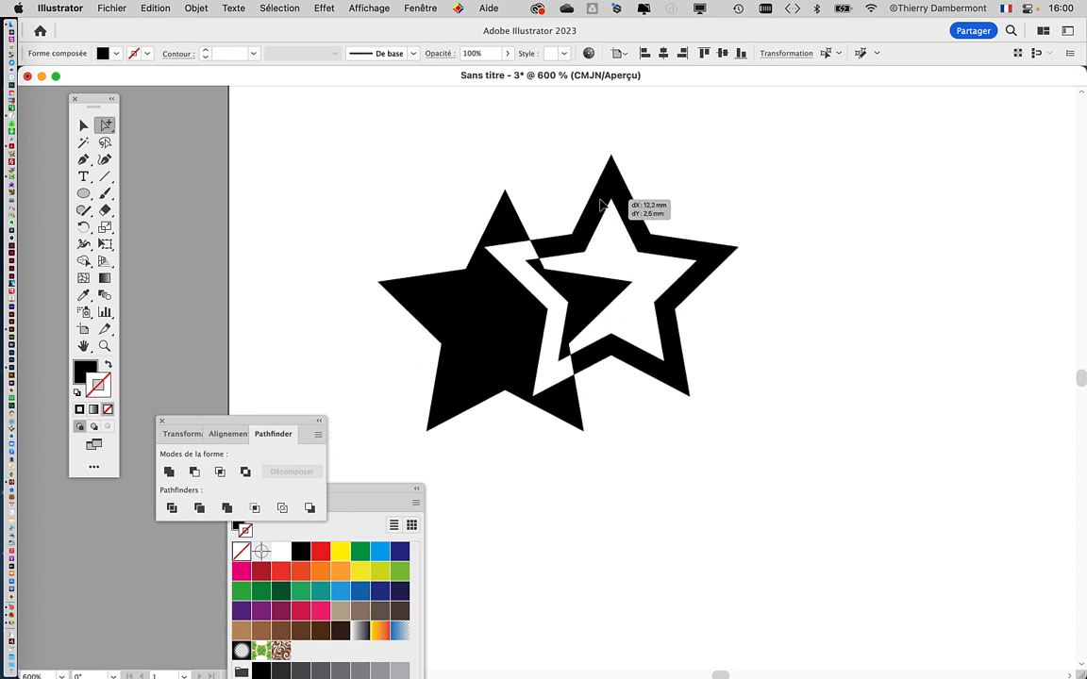
Step: Reposition the filled star within the compound shape, trying it at the outlined star's upper left before placing it at the lower right
{"action": "left_click_drag", "start_coordinate": [456, 297], "coordinate": [265, 306]}
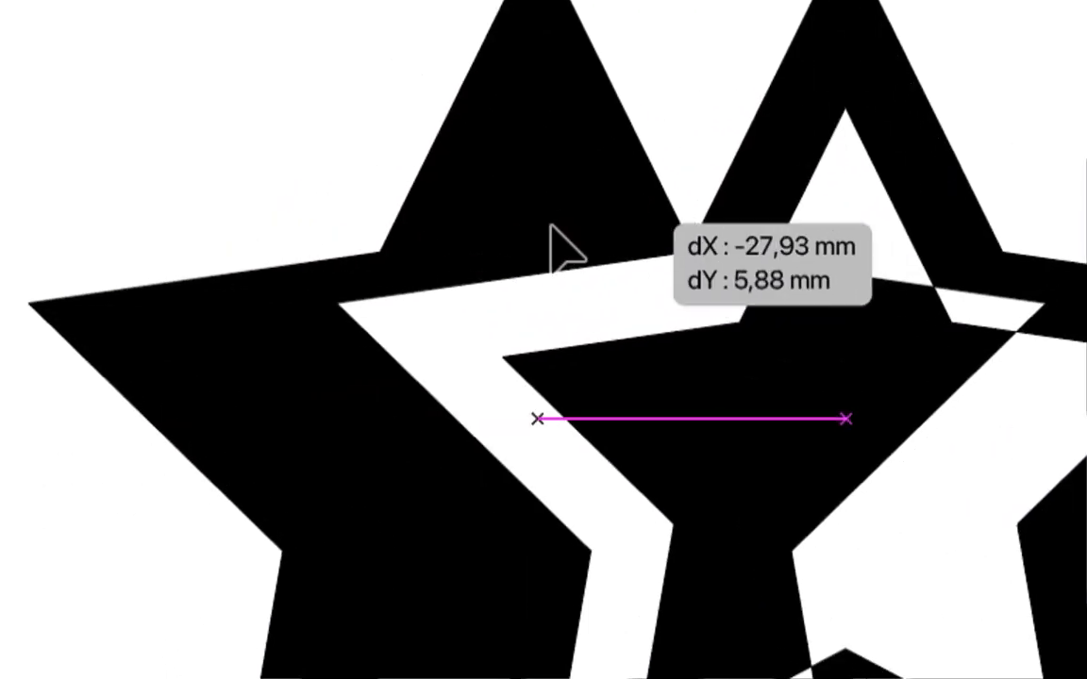
{"action": "left_click_drag", "start_coordinate": [550, 225], "coordinate": [519, 188]}
{"action": "left_click", "coordinate": [464, 176]}
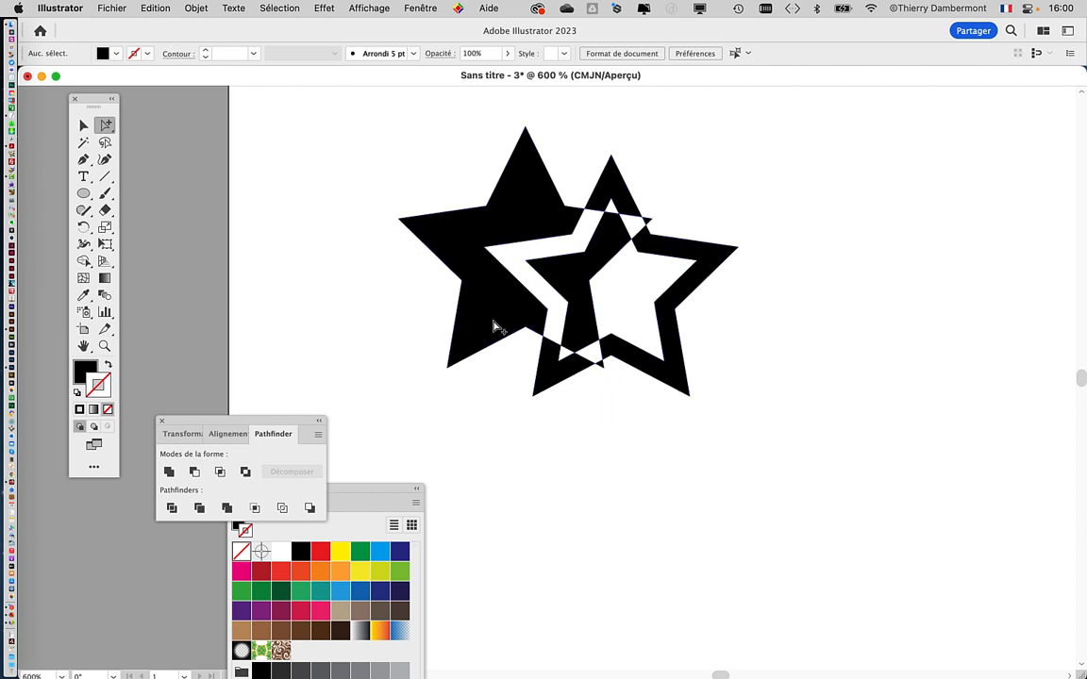
{"action": "left_click_drag", "start_coordinate": [497, 326], "coordinate": [668, 409]}
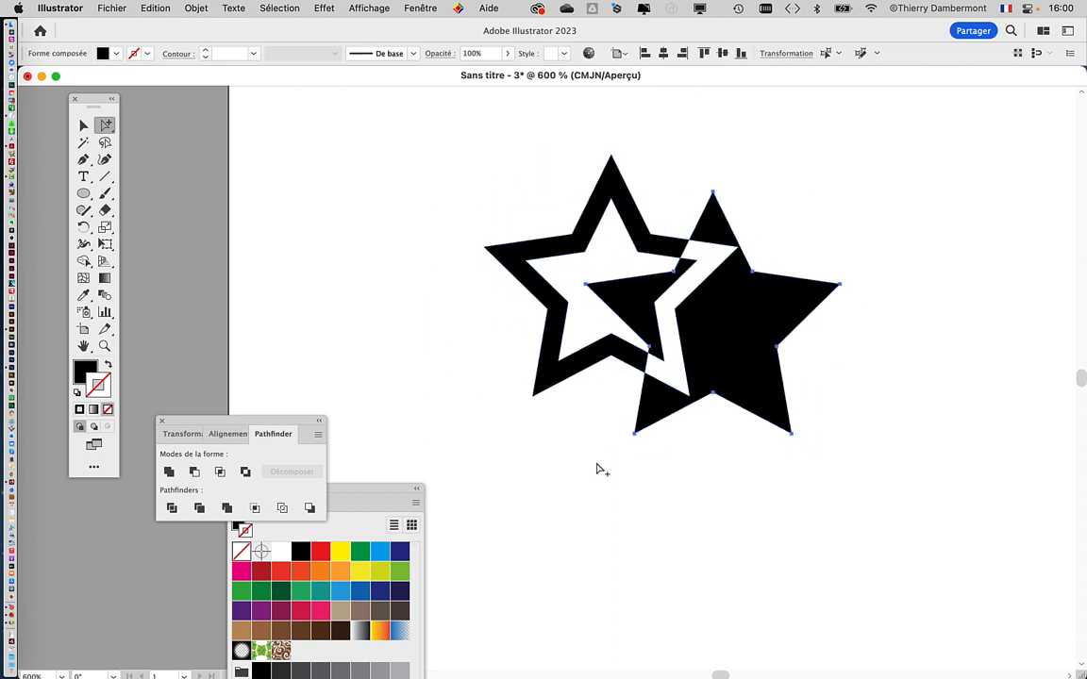